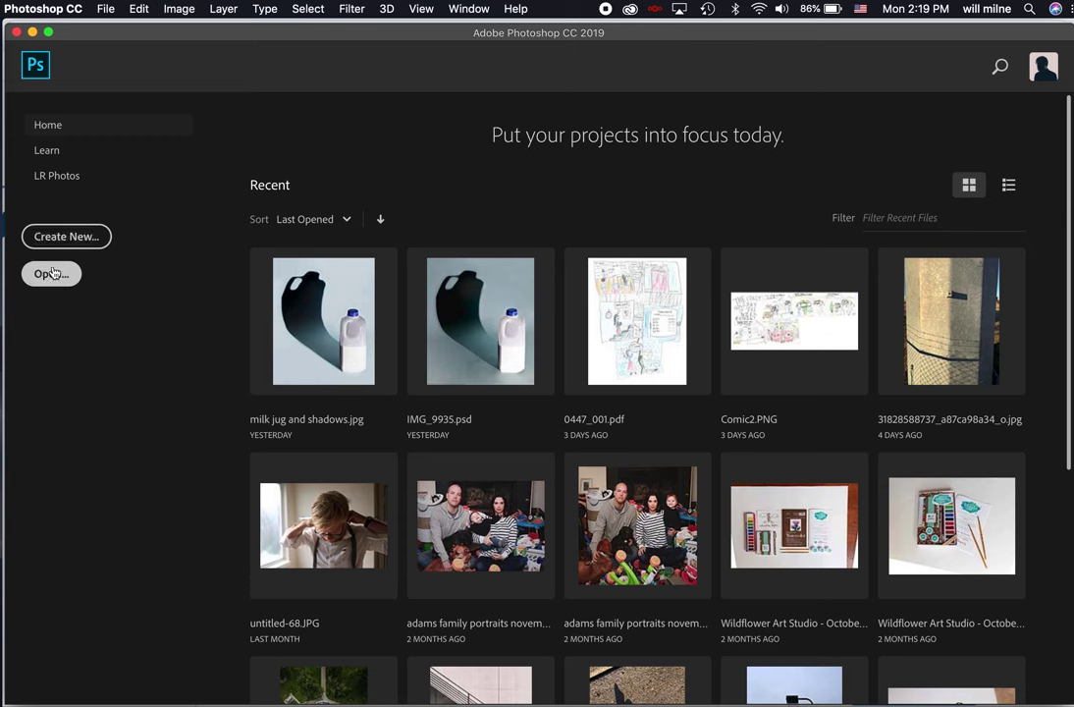
Browse the New Document preset categories: Saved, Photo, Print, Art & Illustration, Web, Mobile, Film & Video
left_click(98, 239)
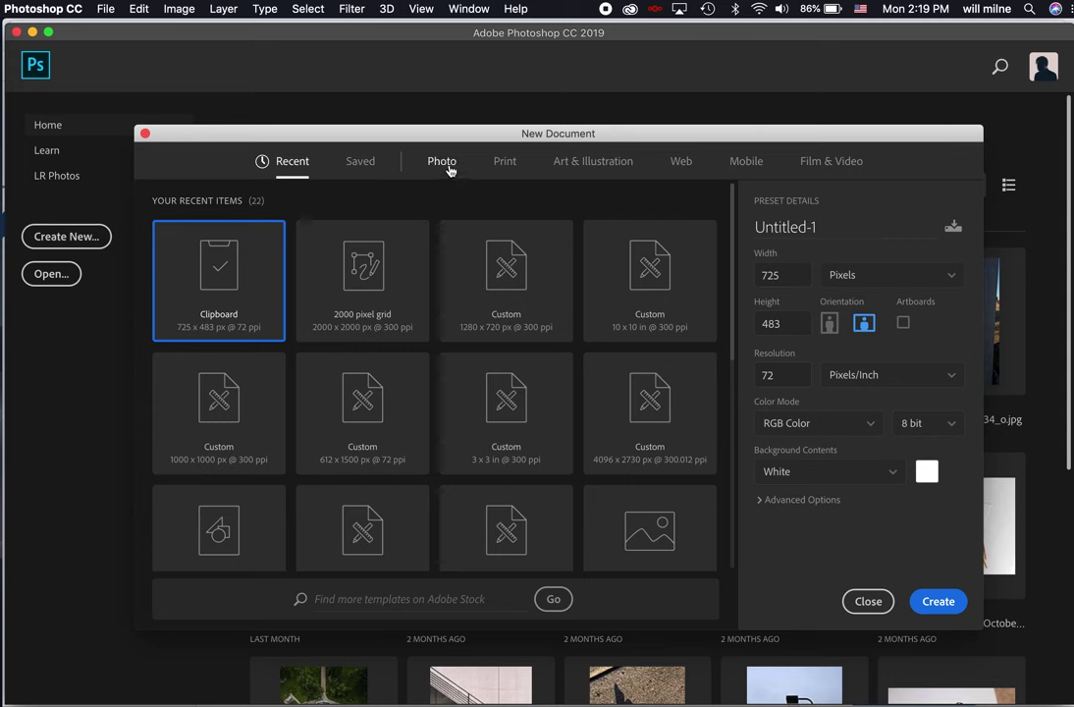
left_click(365, 165)
left_click(438, 165)
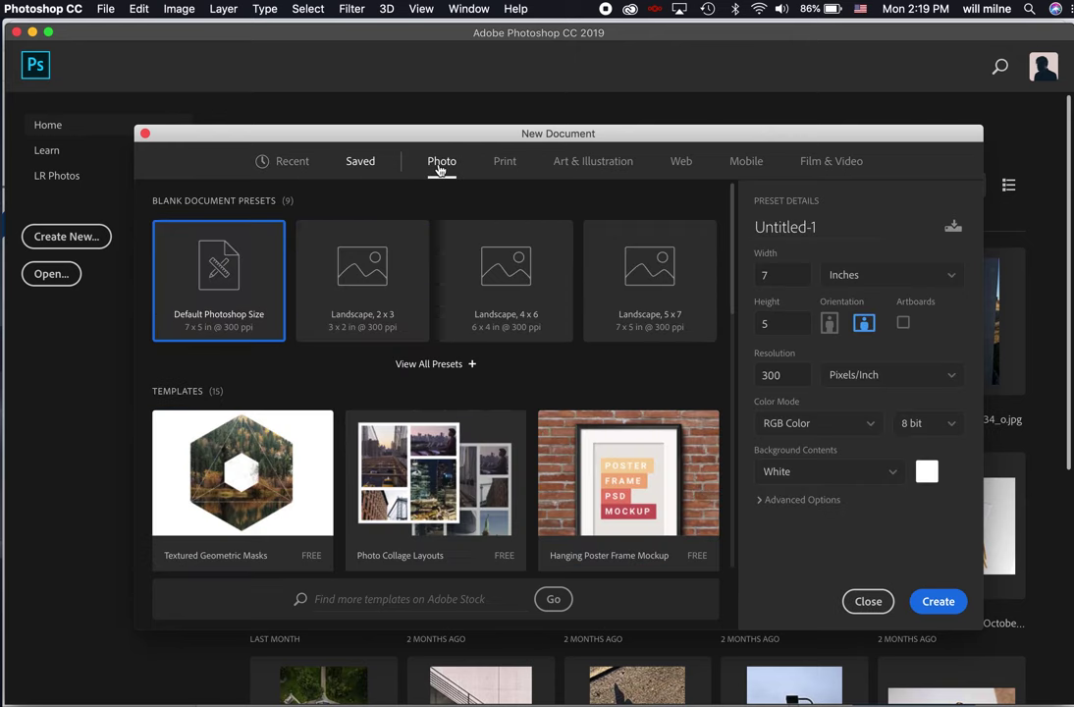
left_click(507, 163)
left_click(589, 163)
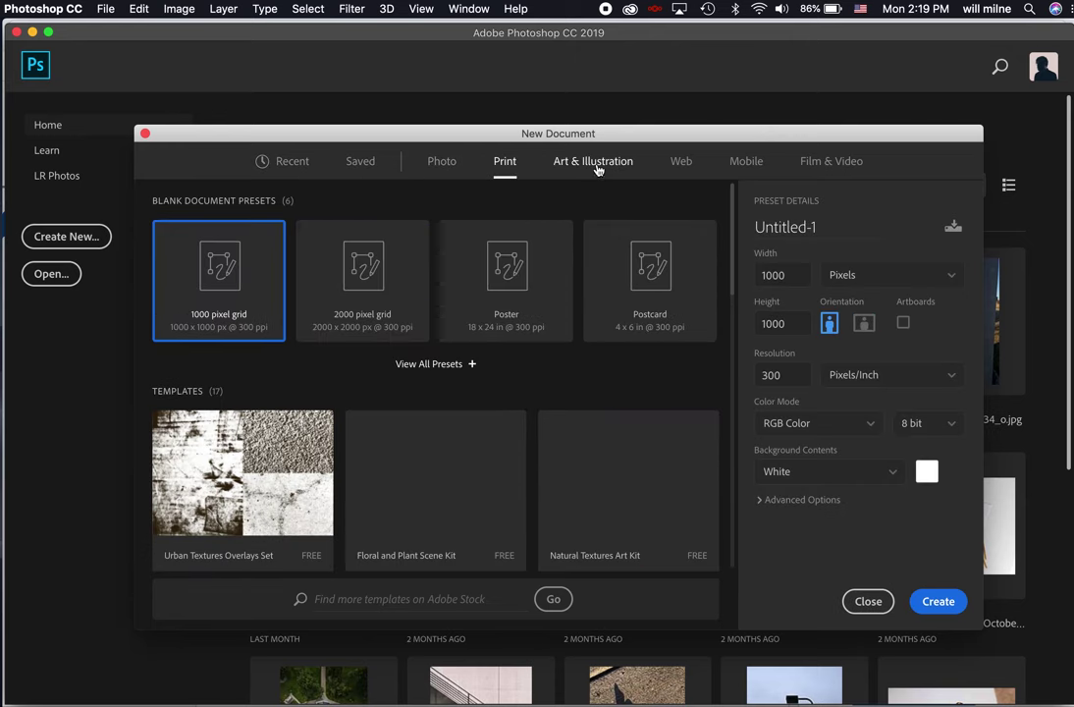
left_click(682, 163)
left_click(746, 163)
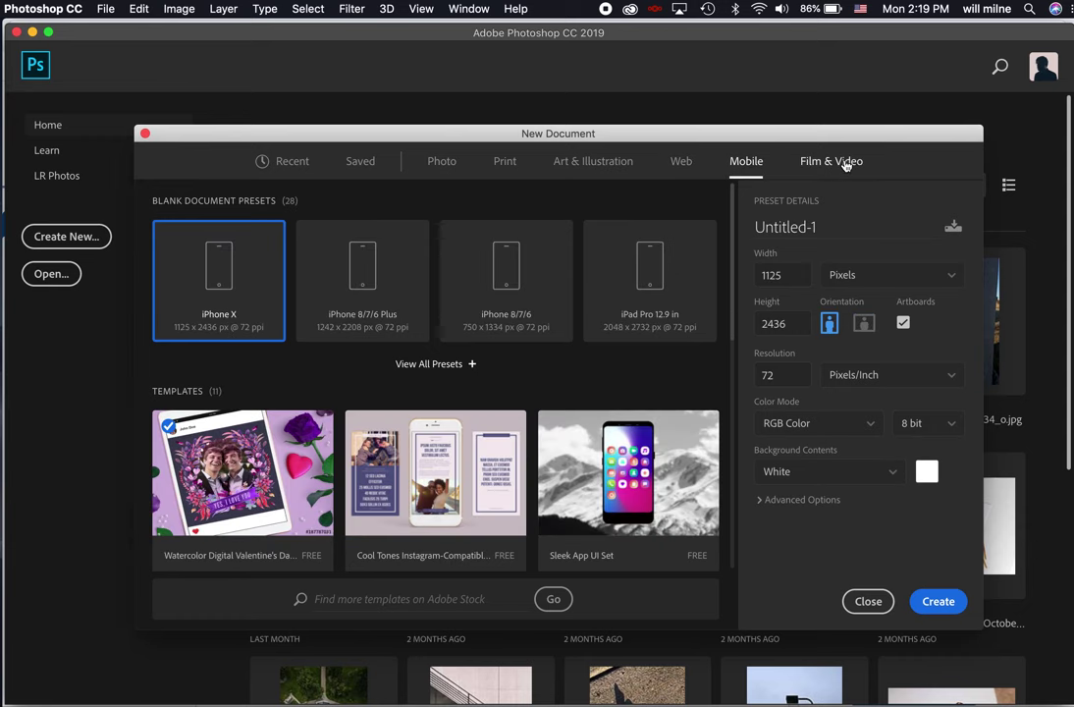
left_click(846, 165)
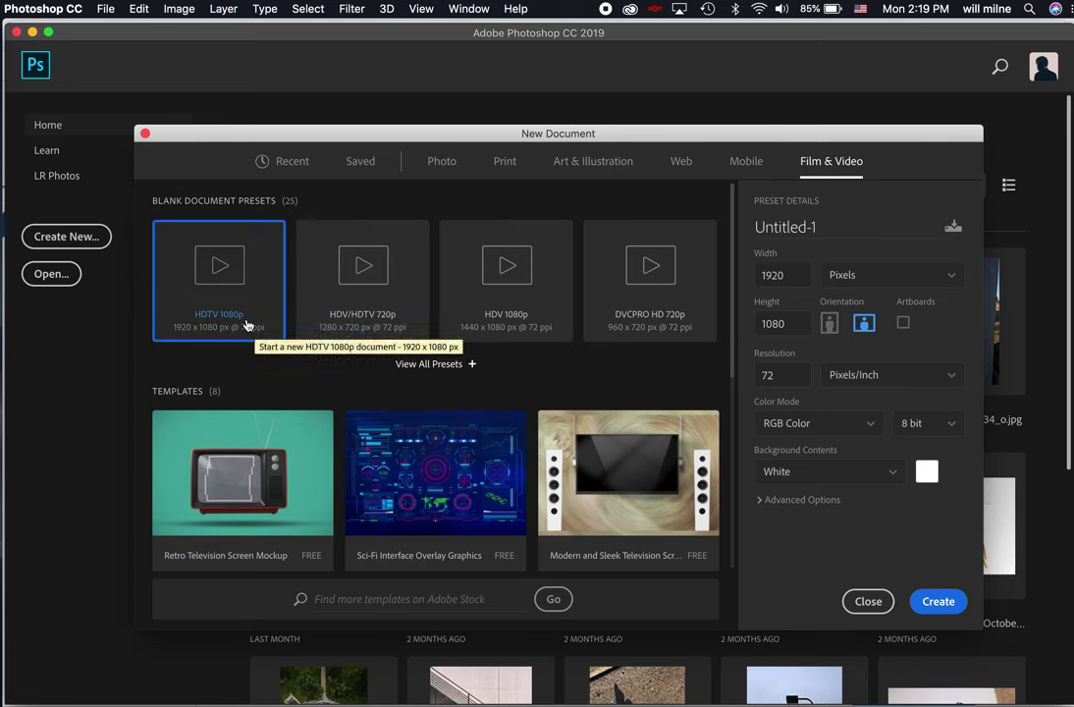
left_click(449, 166)
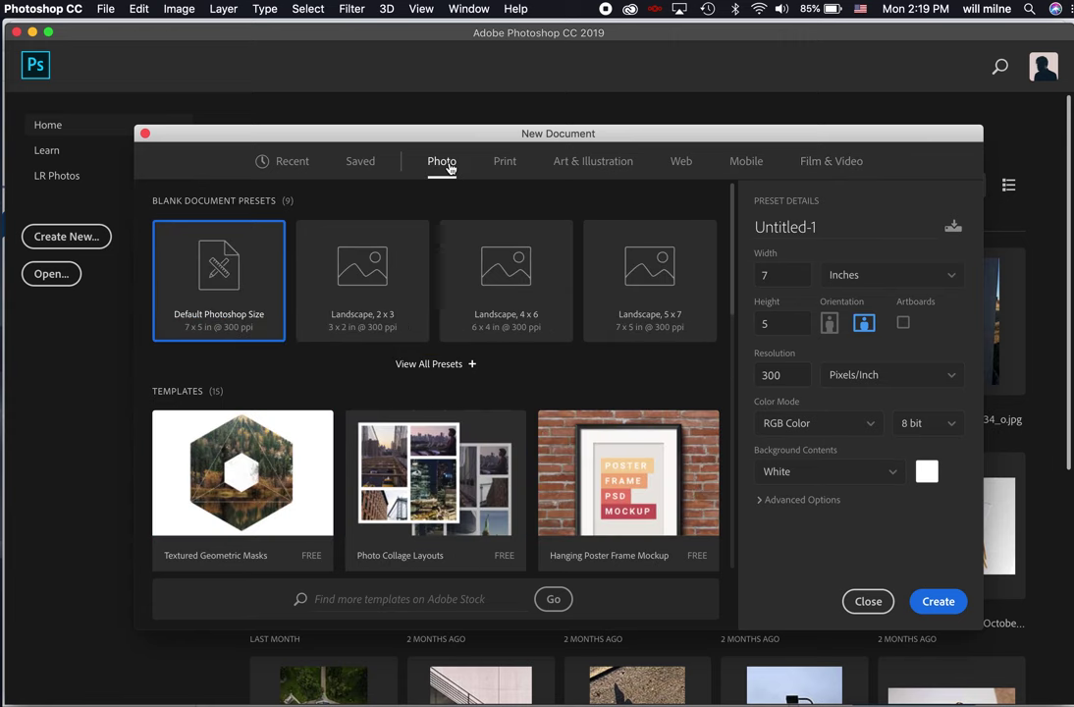
left_click(581, 163)
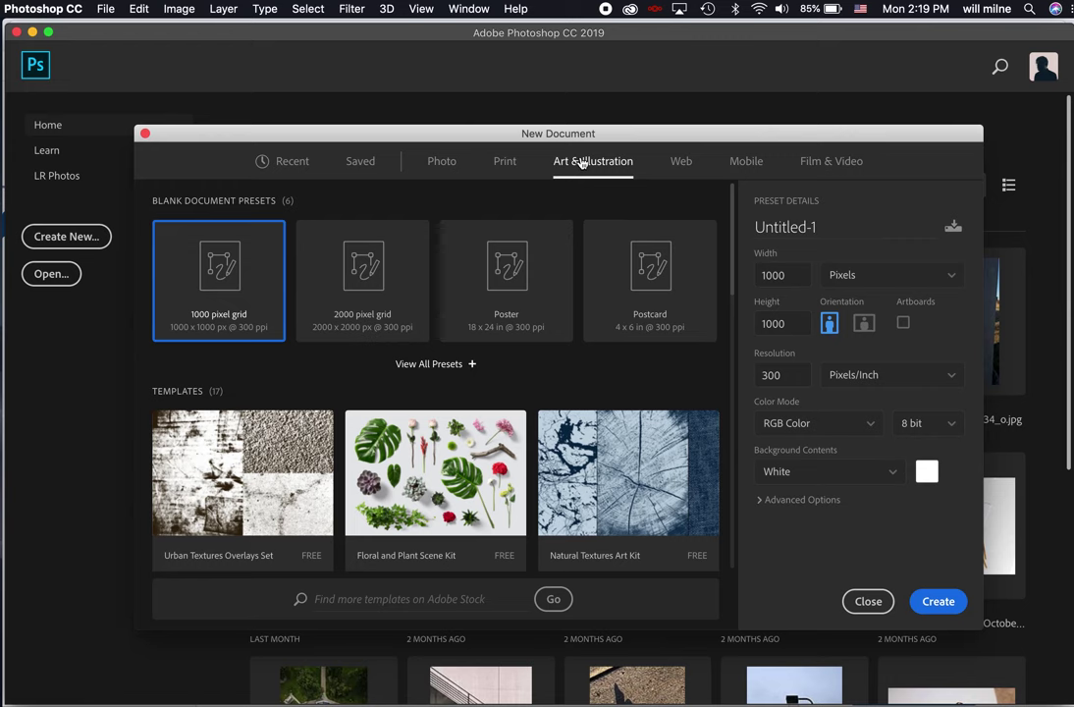
Compare the Poster and Postcard presets, then settle on the 2000 pixel grid preset
left_click(364, 263)
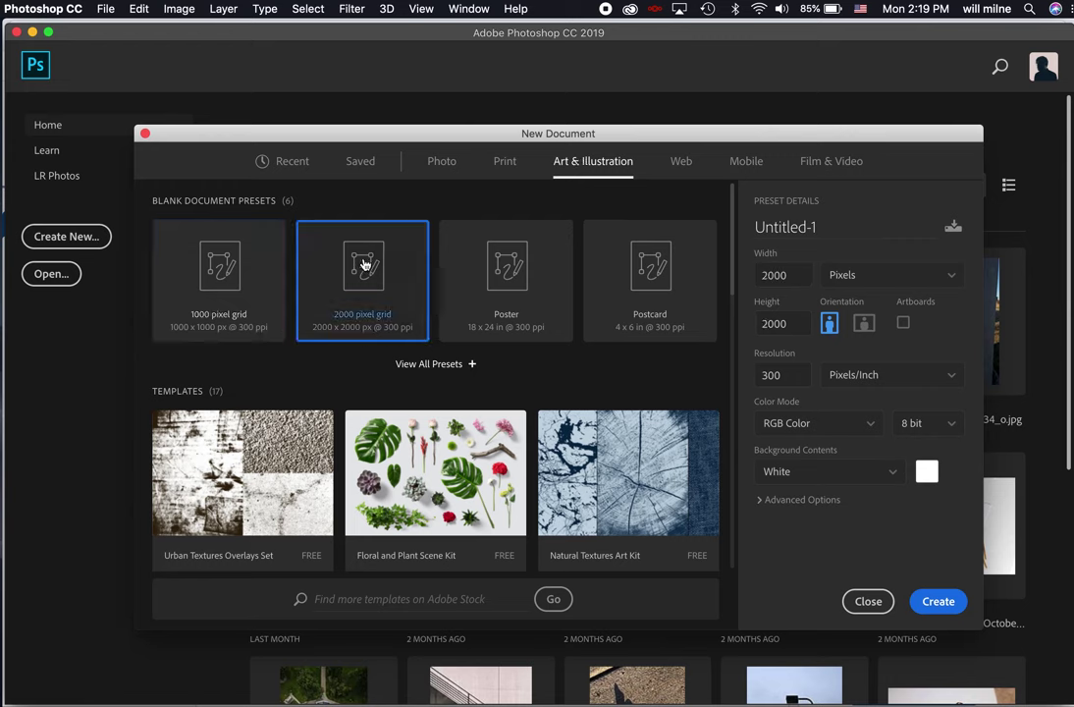
left_click(560, 283)
key("Right")
left_click(558, 293)
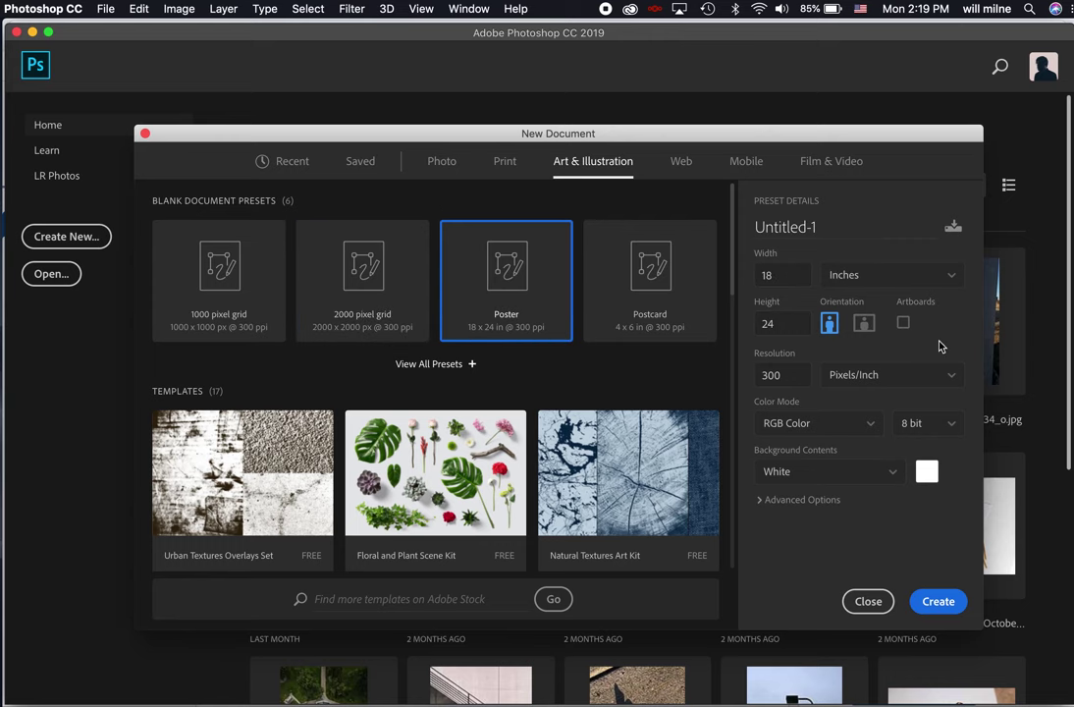
left_click(653, 287)
left_click(470, 278)
left_click(353, 306)
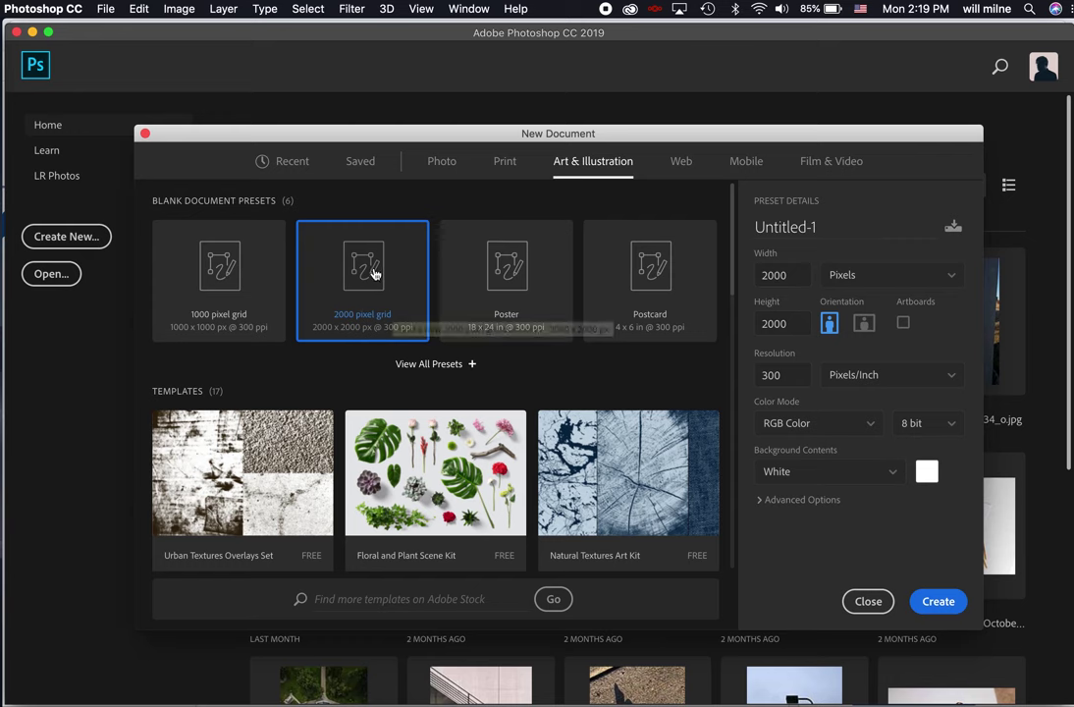
Confirm the 2000 px width and 2000 px height and create the document
left_click(771, 274)
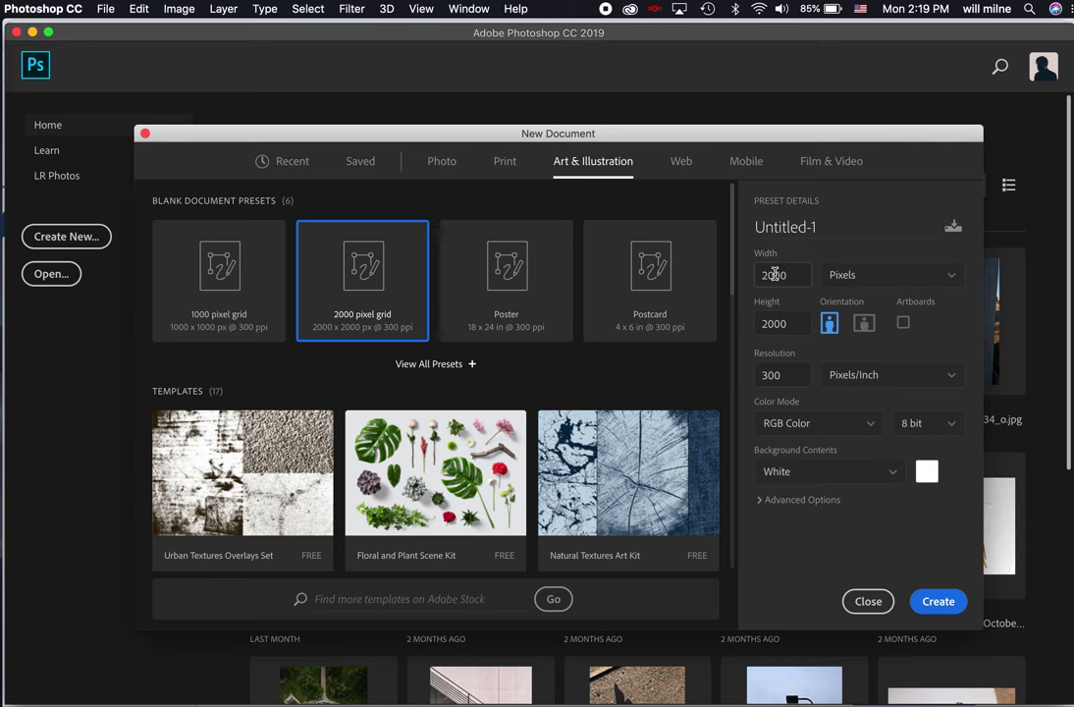
left_click(763, 322)
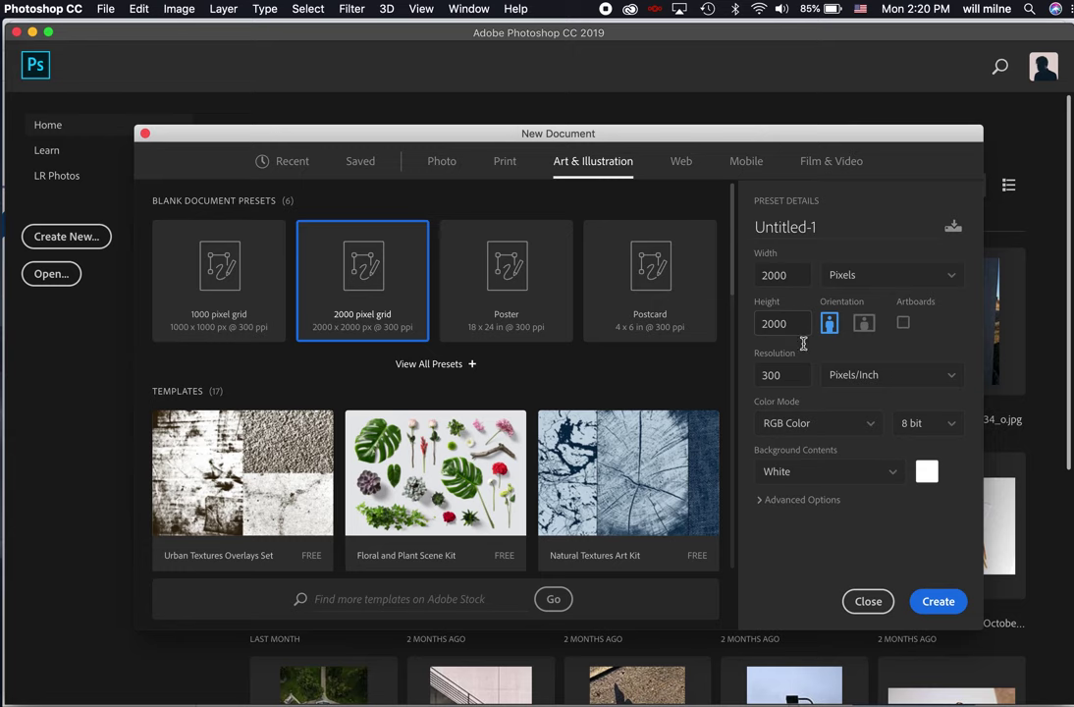
left_click(935, 602)
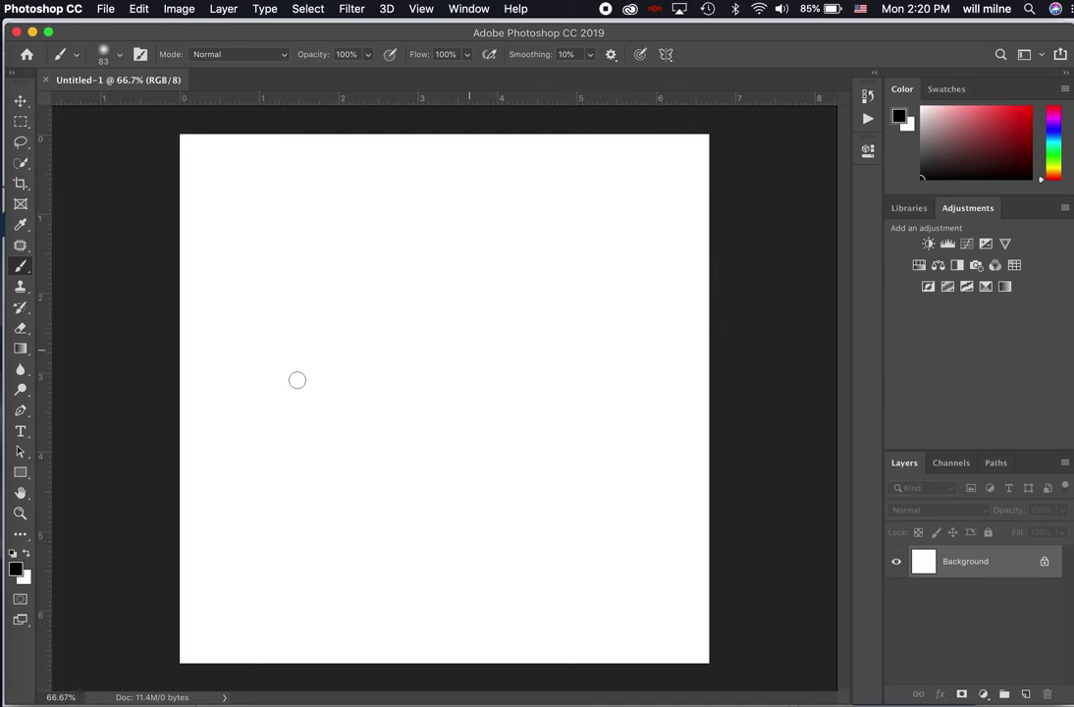
Paint a black test squiggle on the white canvas, then undo it
mouse_move(311, 422)
left_mouse_down()
mouse_move(359, 306)
mouse_move(428, 264)
mouse_move(564, 352)
mouse_move(607, 262)
mouse_move(663, 326)
left_mouse_up()
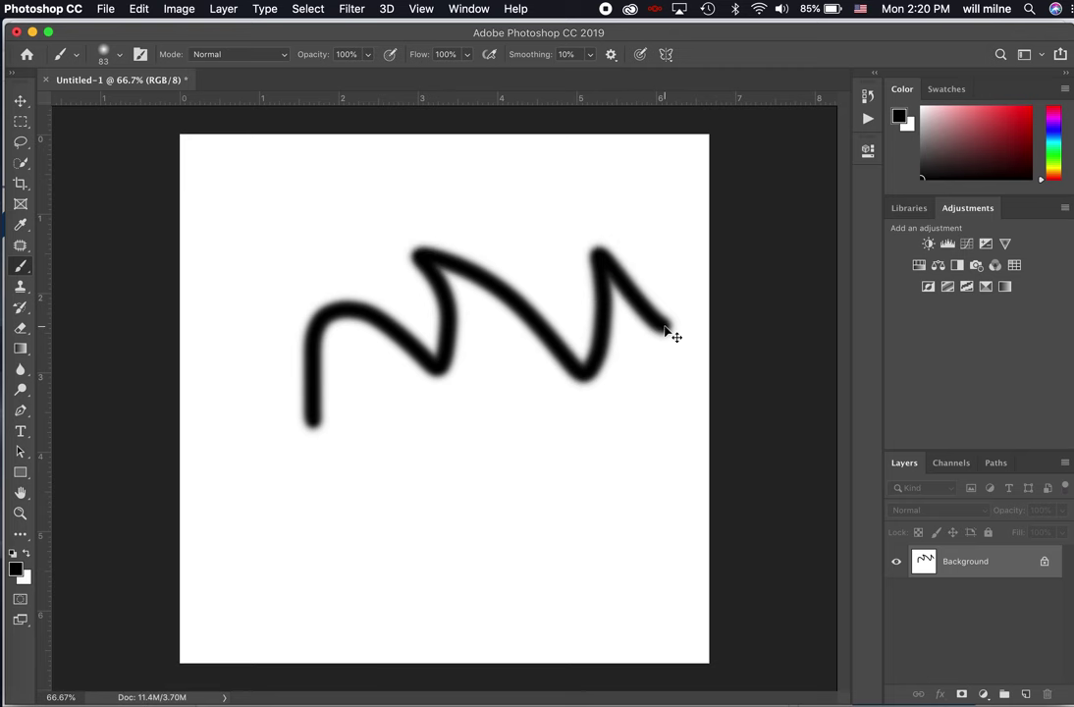
key("super+z")
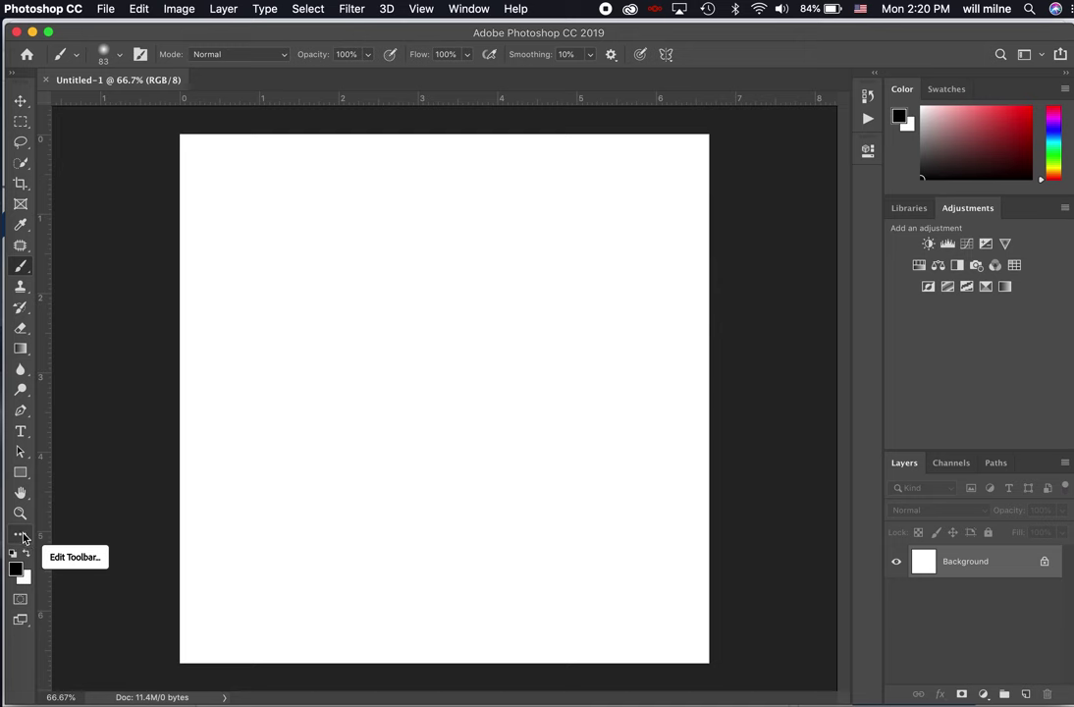
left_click(22, 101)
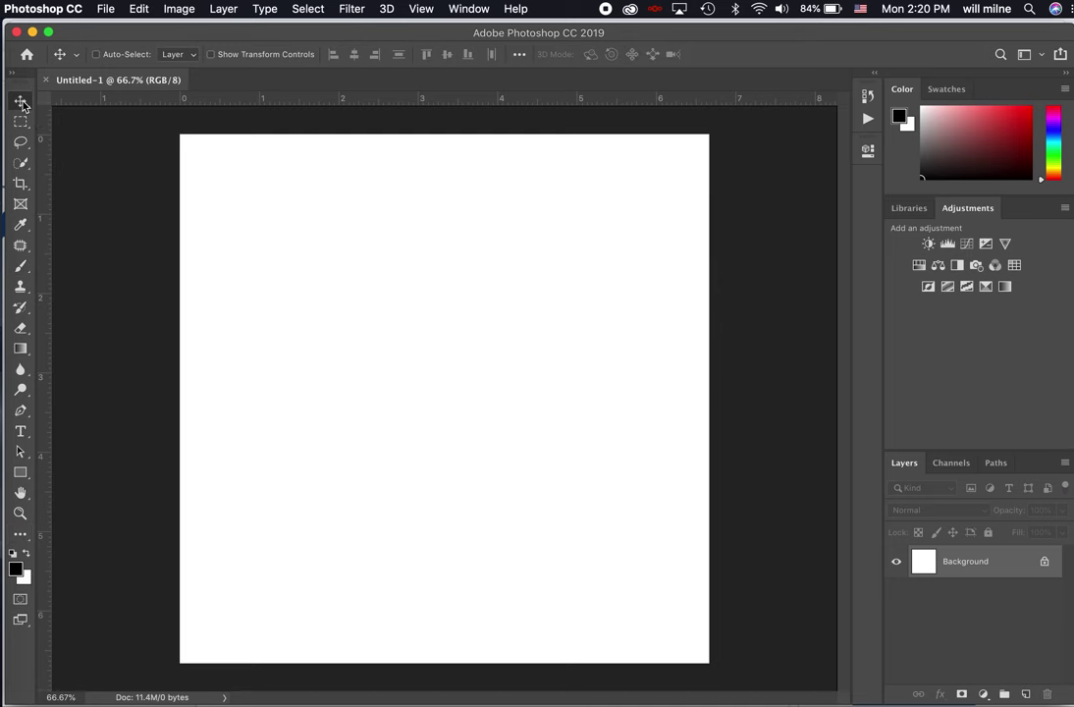
left_click(24, 120)
left_click(21, 141)
left_click(22, 125)
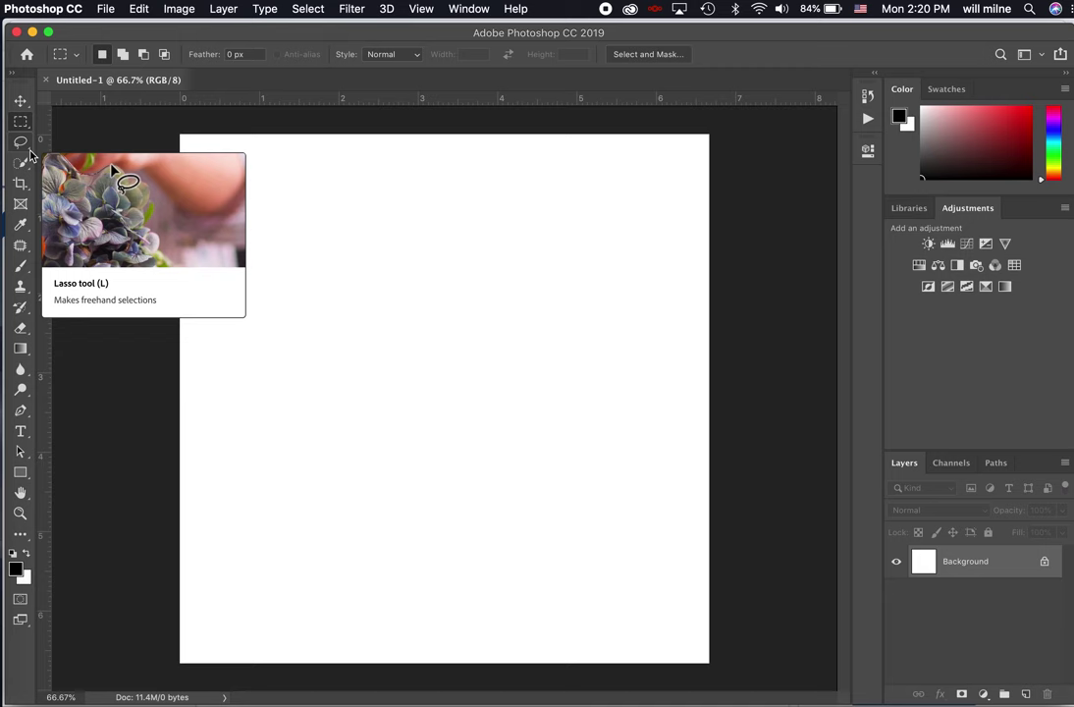
mouse_move(28, 144)
left_mouse_down()
mouse_move(29, 134)
mouse_move(76, 149)
left_mouse_up()
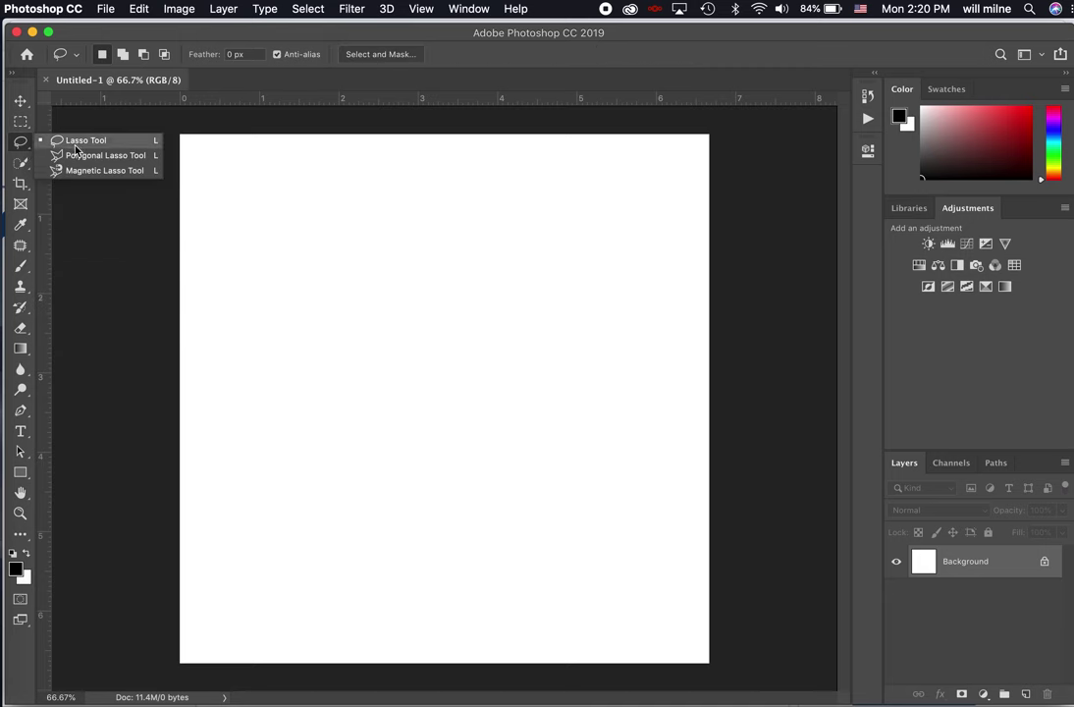
left_click(23, 142)
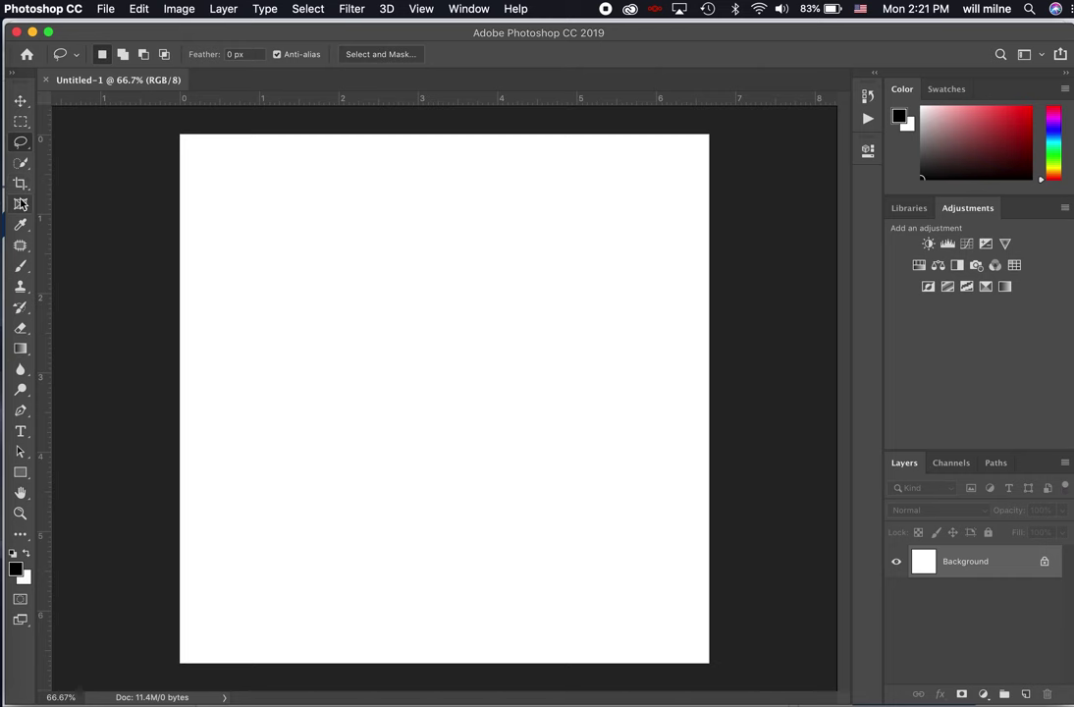
left_click(20, 162)
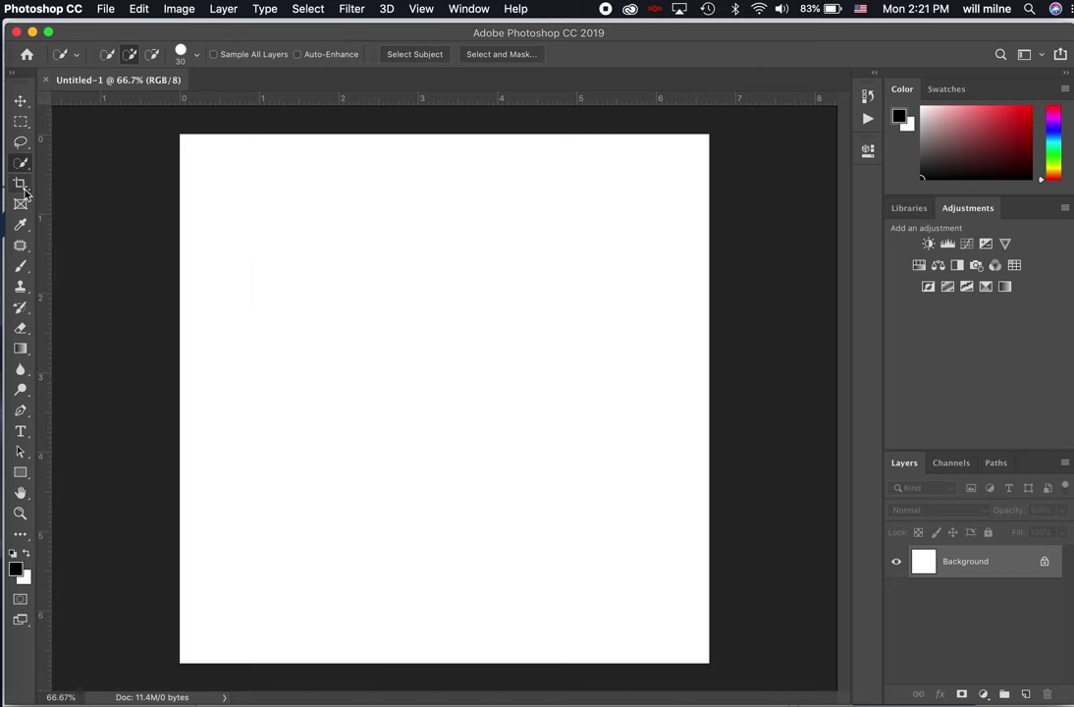
left_click(20, 183)
left_click(20, 224)
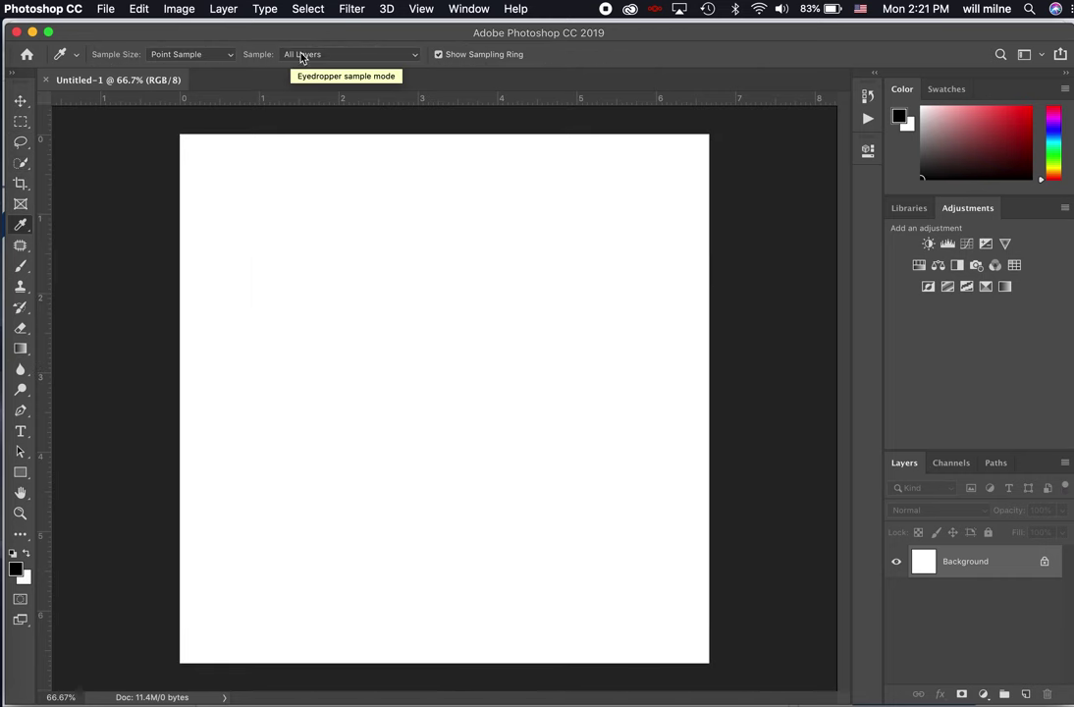
left_click(19, 245)
left_click(22, 284)
left_click(20, 307)
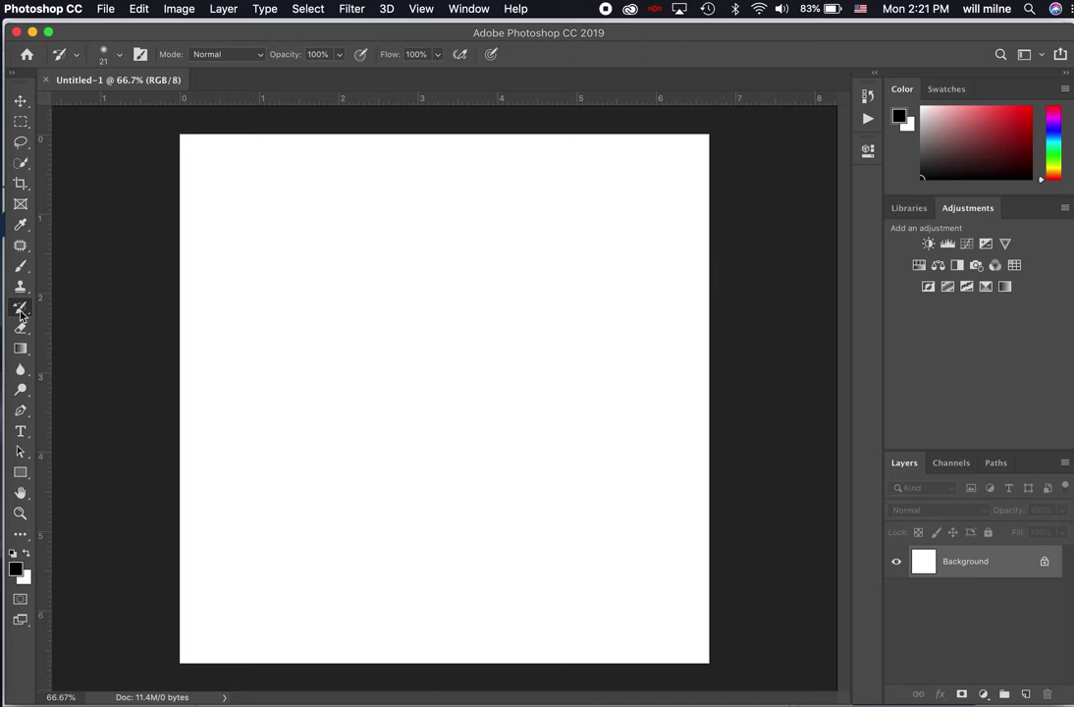
left_click(20, 328)
left_click(21, 350)
left_click(21, 369)
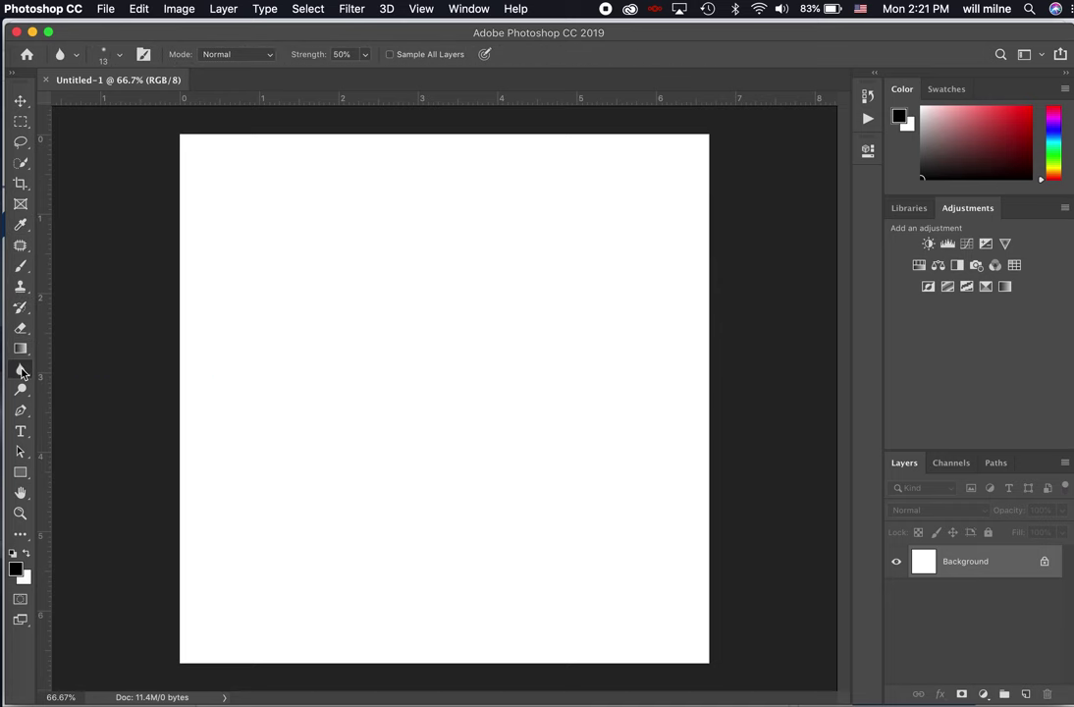
left_click(21, 390)
left_click(21, 350)
left_click(20, 307)
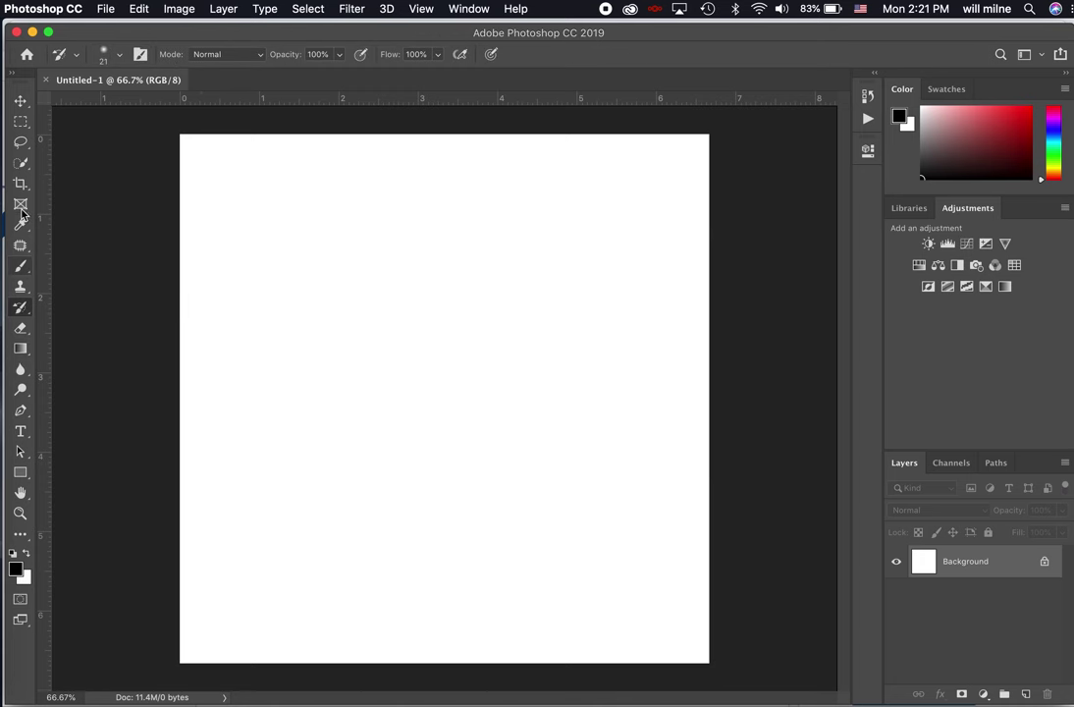
With the Brush in Normal mode at 43% opacity, paint a soft grey stroke
left_click(19, 265)
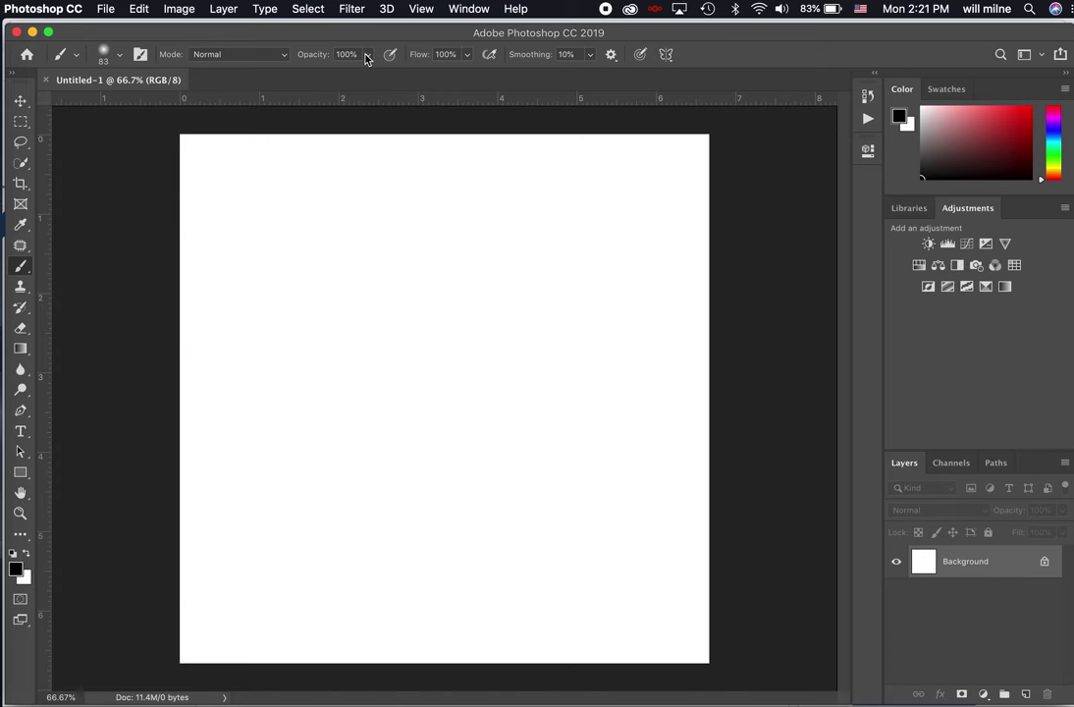
left_click(276, 57)
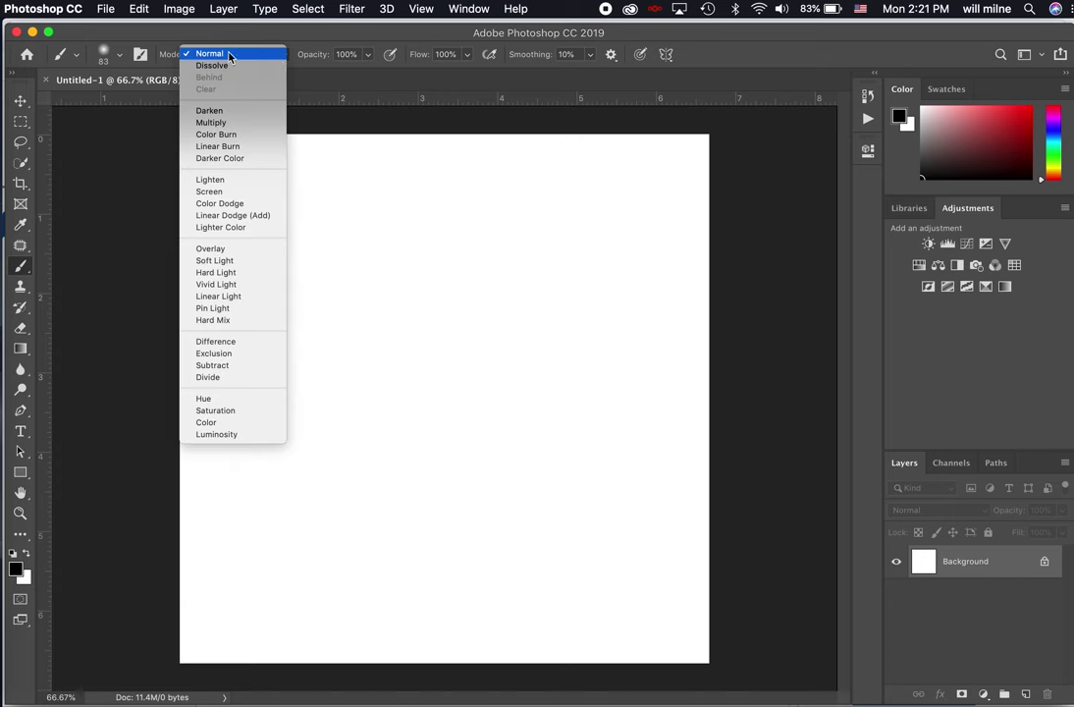
left_click(348, 54)
left_click(369, 57)
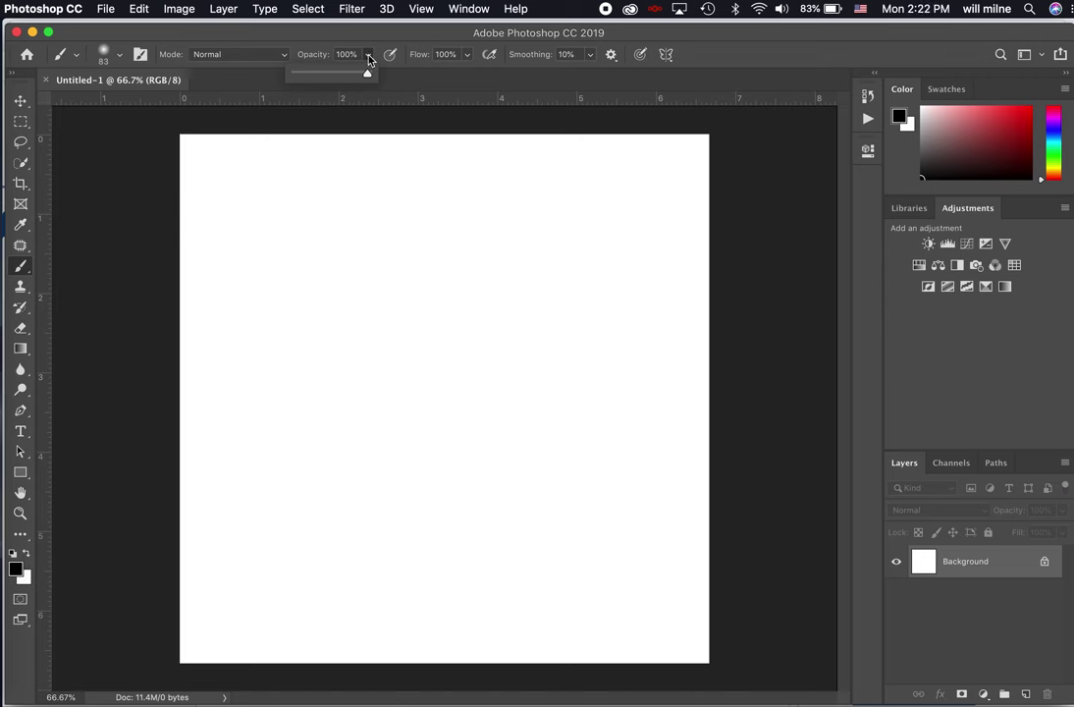
left_click(330, 76)
mouse_move(274, 237)
left_mouse_down()
mouse_move(366, 281)
mouse_move(476, 309)
left_mouse_up()
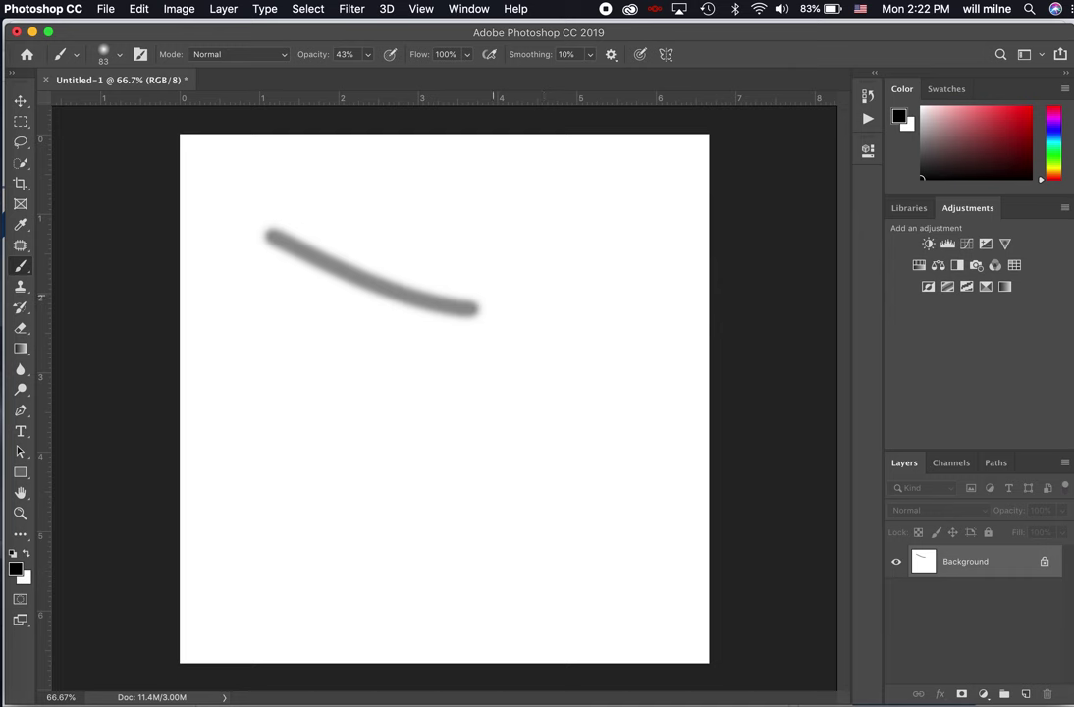
Paint a black stroke at 100% opacity below it, then undo both strokes
left_click(368, 56)
left_click_drag(371, 75, 456, 79)
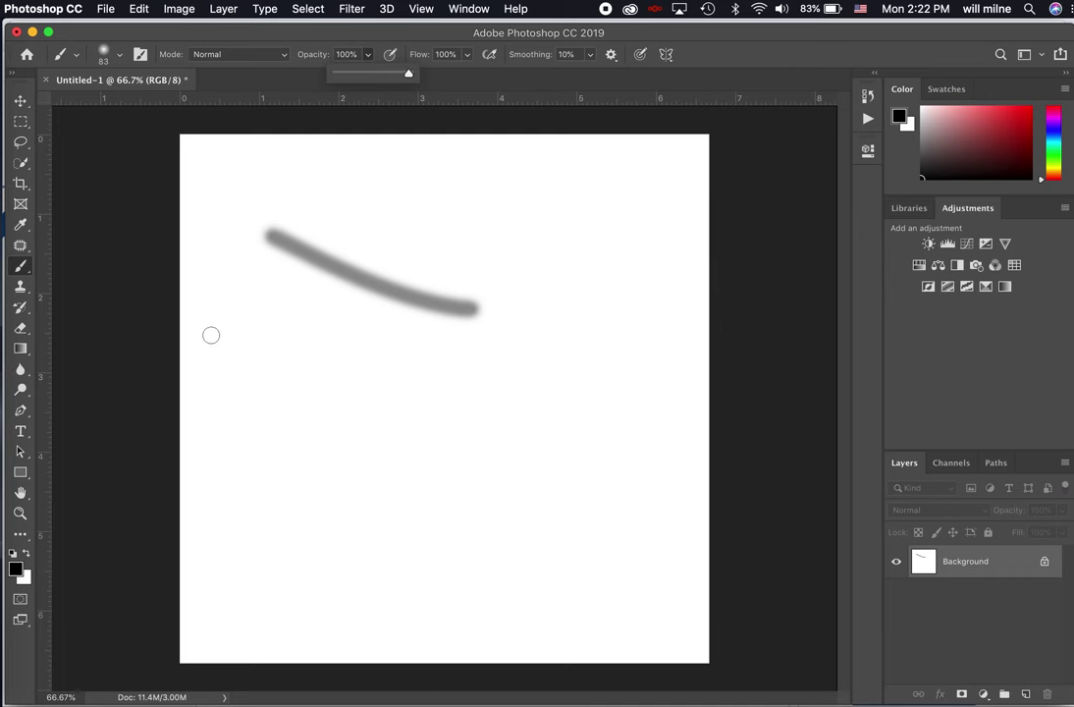
left_click(252, 292)
left_click_drag(253, 292, 467, 347)
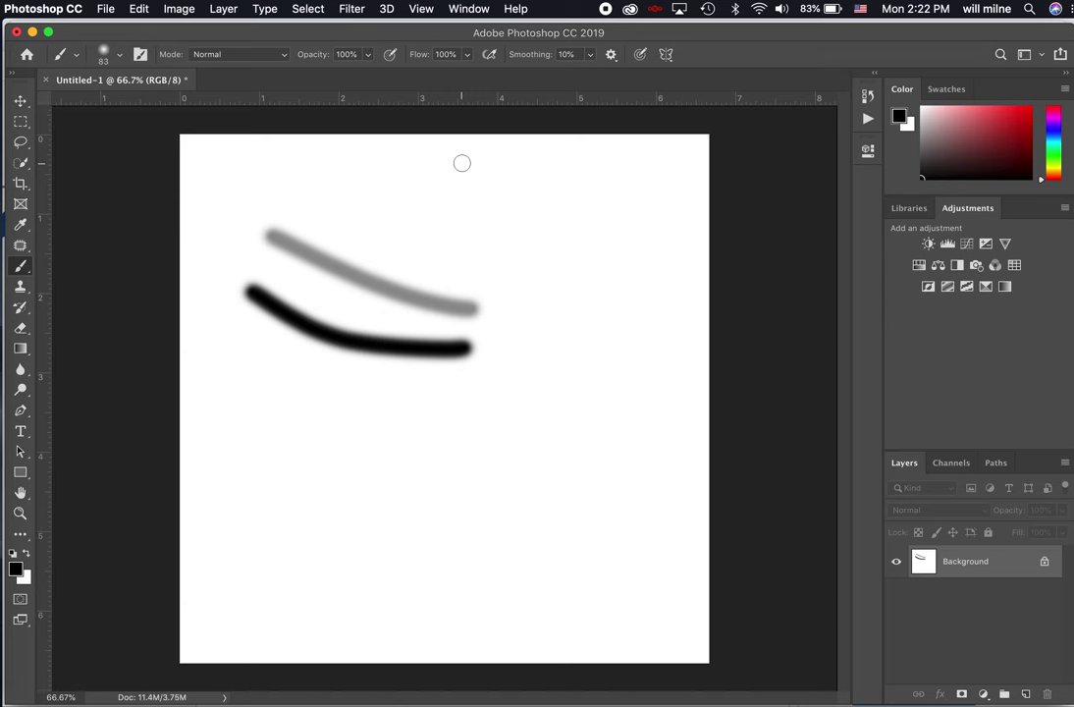
key("super+z")
key("super+z")
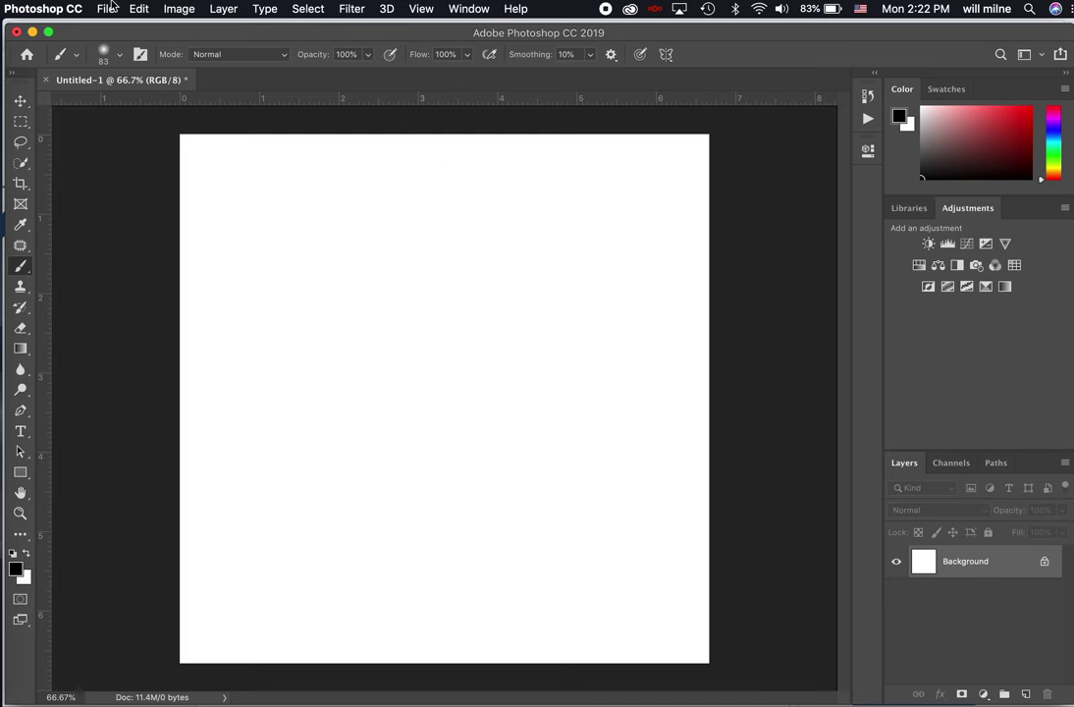
Browse the File, Image, Type, Filter and 3D menus
left_click(66, 7)
mouse_move(108, 5)
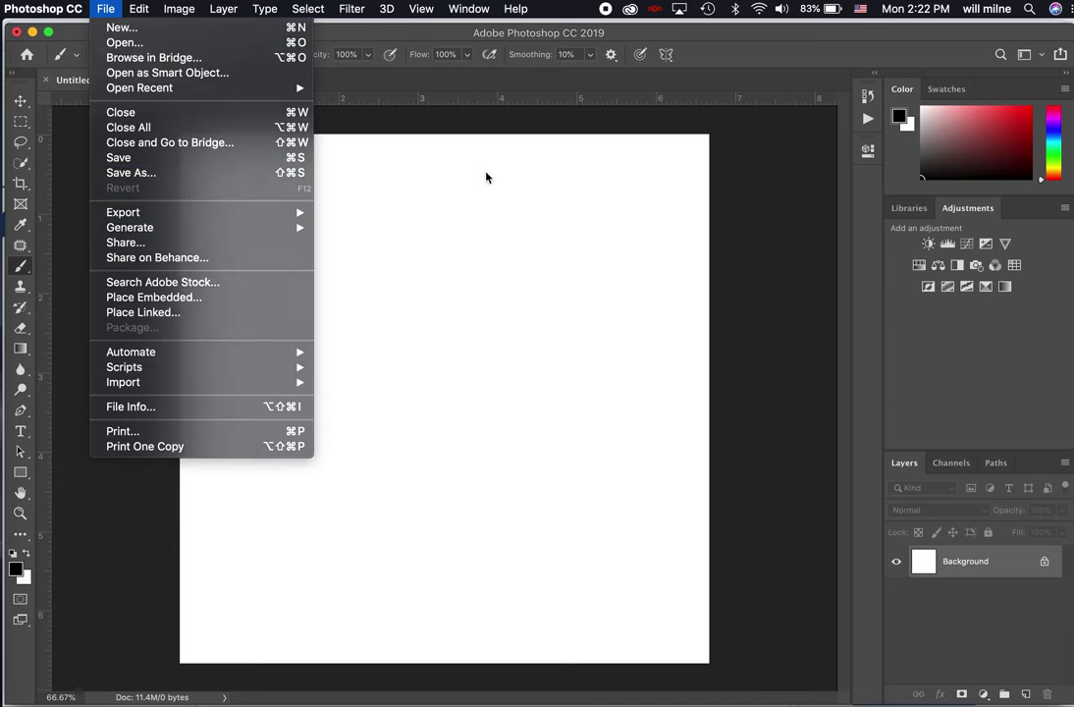
left_click(487, 175)
left_click(178, 8)
mouse_move(283, 8)
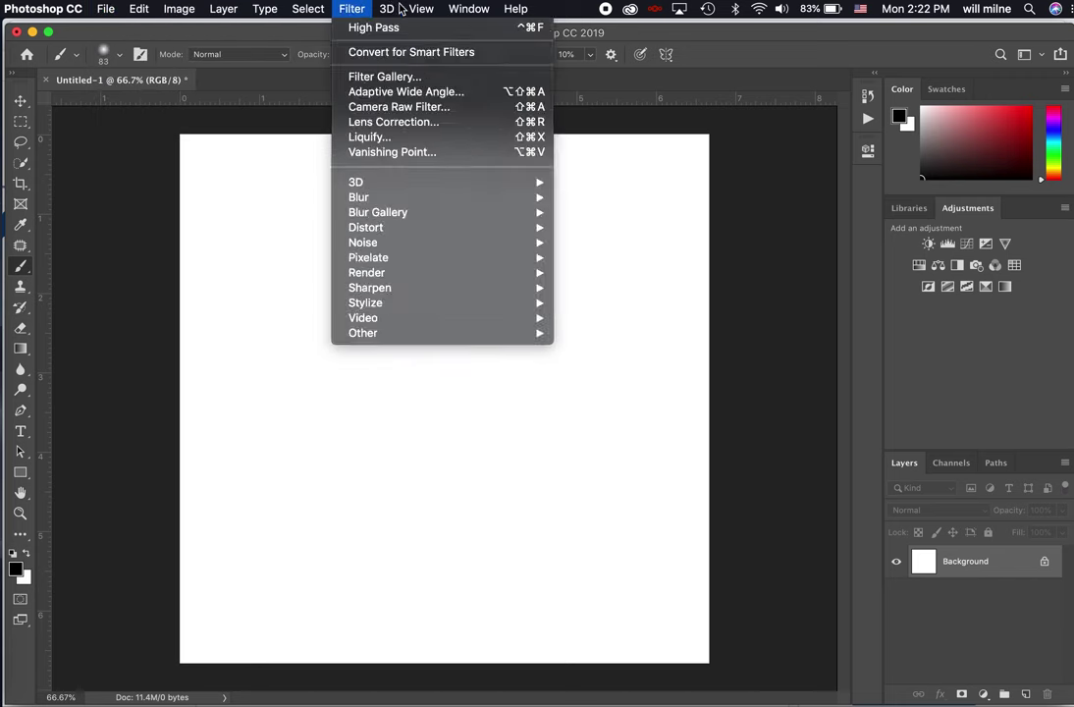
mouse_move(399, 8)
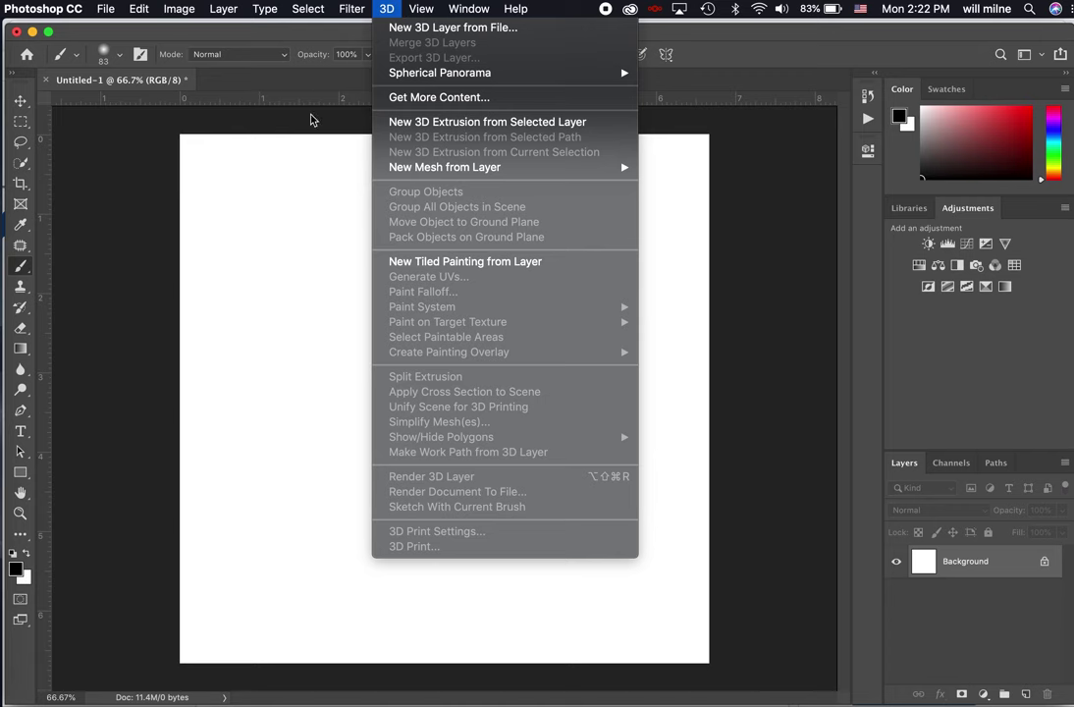
left_click(235, 169)
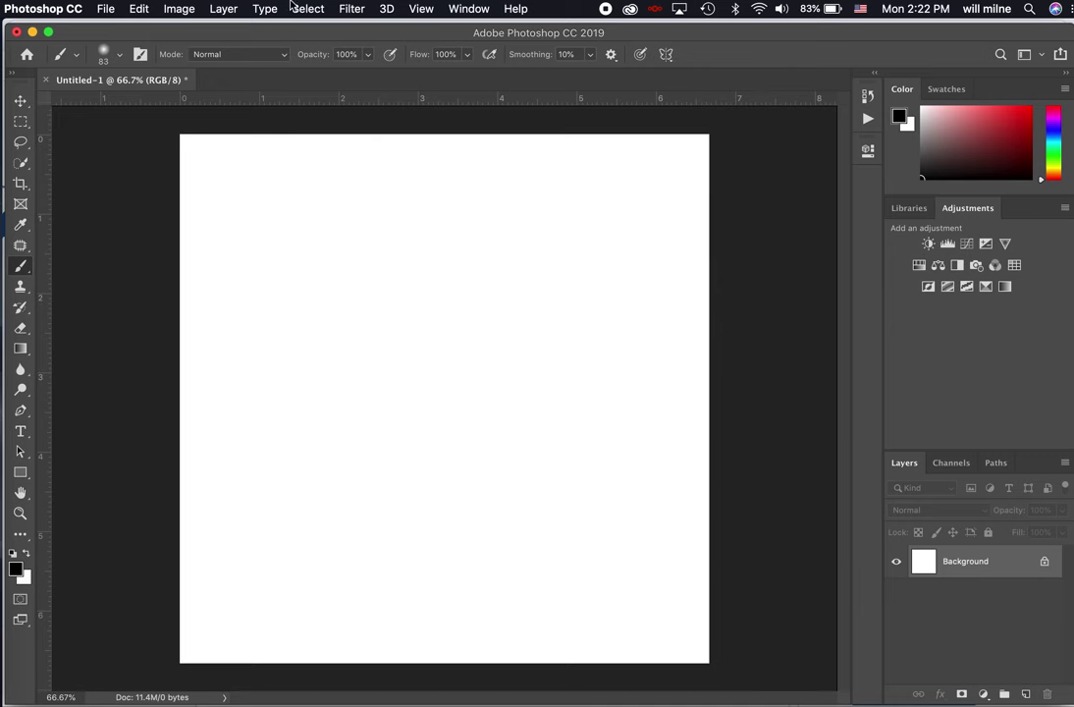
Browse the Layer and Select menus, ending on the Window menu
left_click(236, 9)
left_click(238, 8)
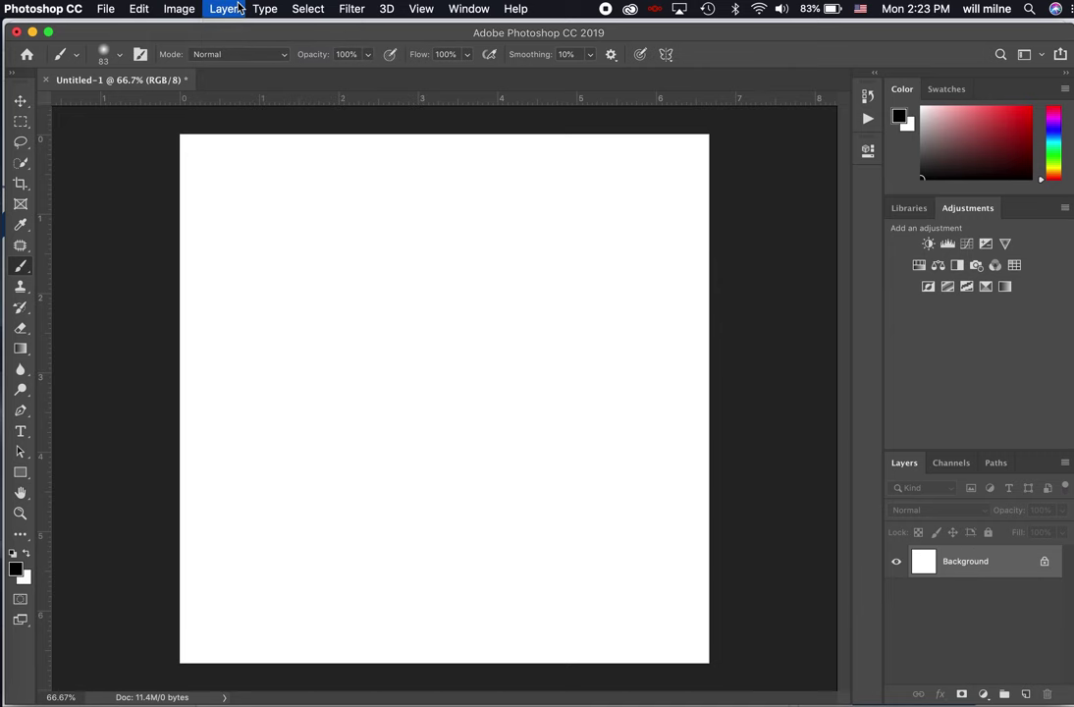
left_click(298, 8)
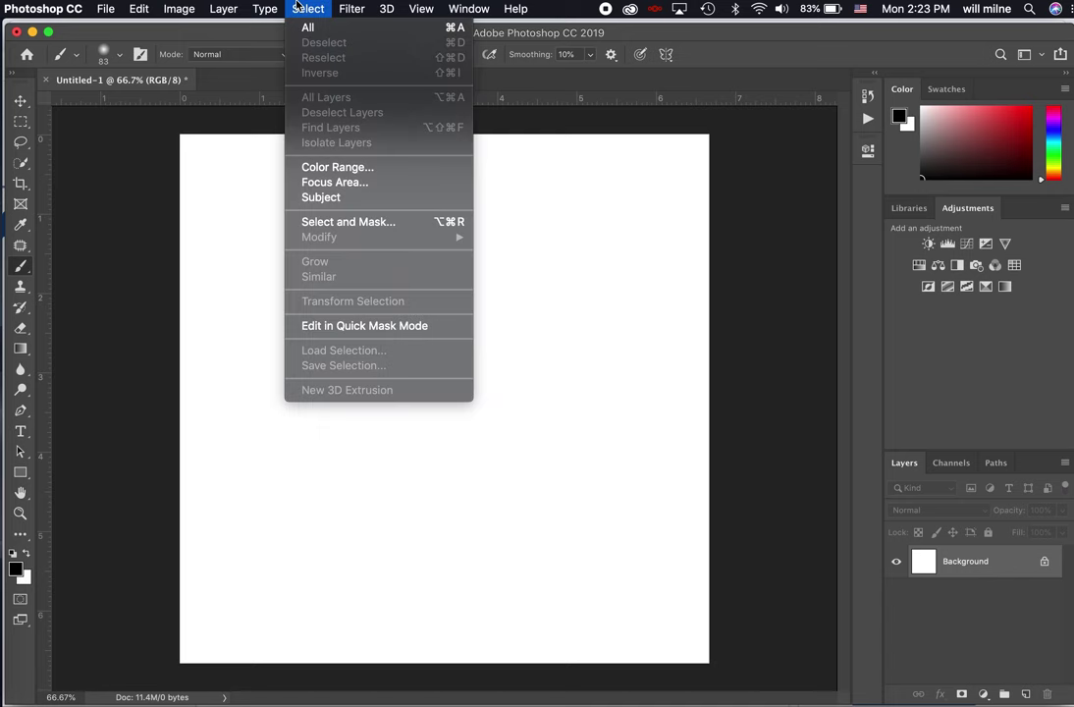
mouse_move(447, 6)
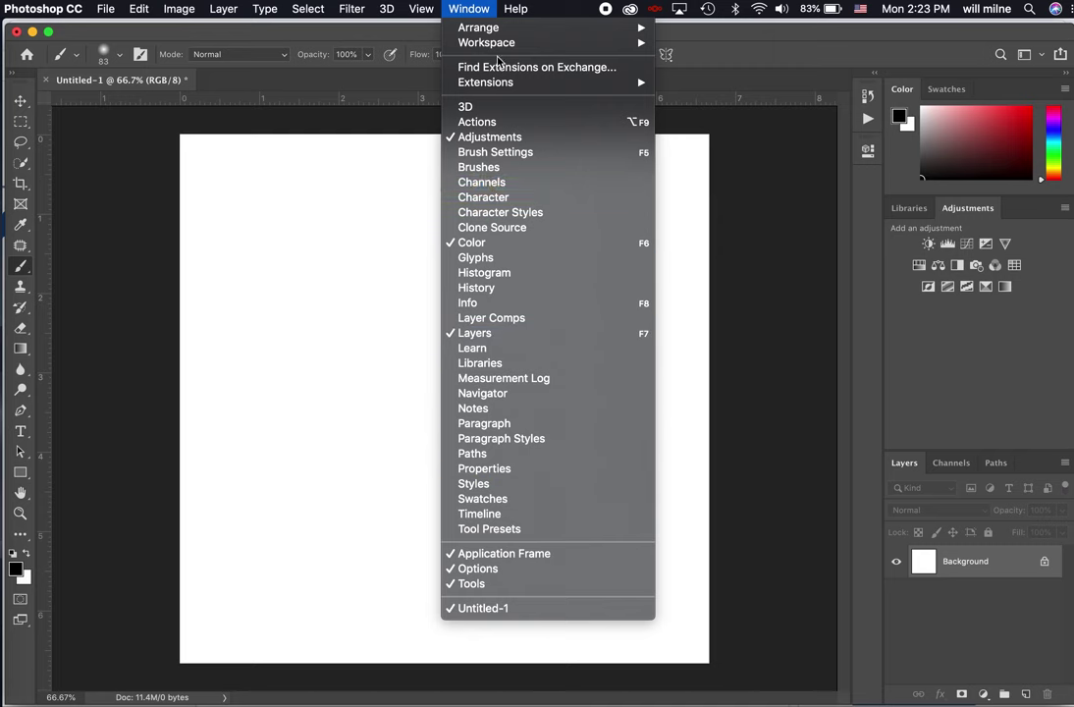
Switch to the Photography workspace, then back to Essentials (Default)
mouse_move(500, 47)
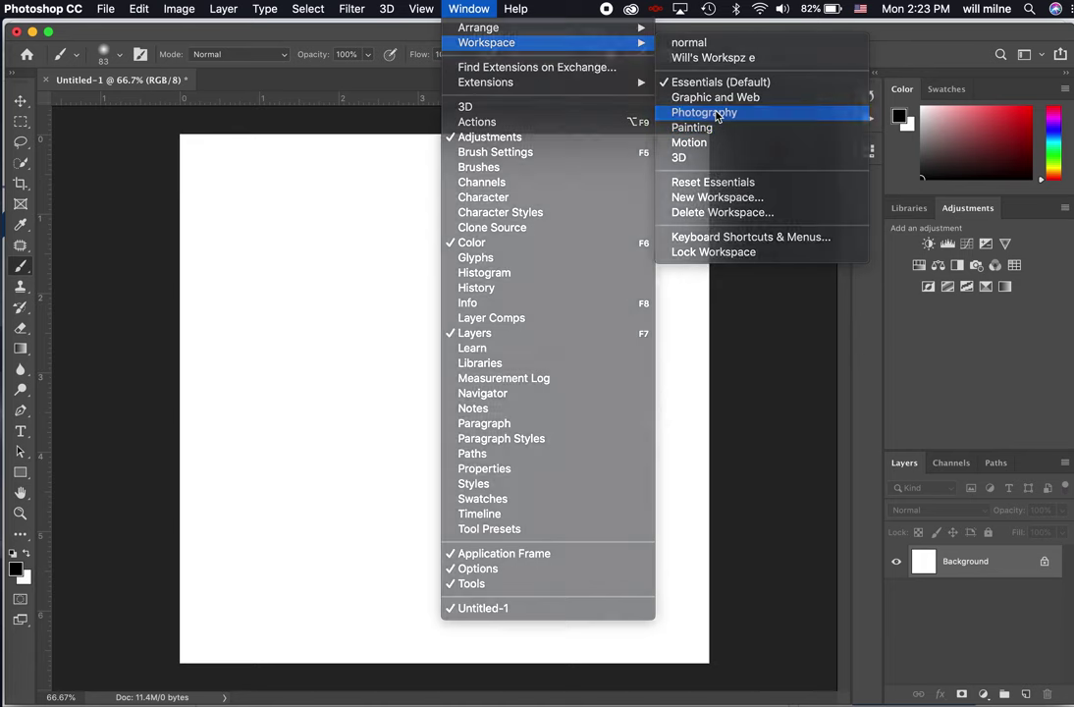
left_click(716, 114)
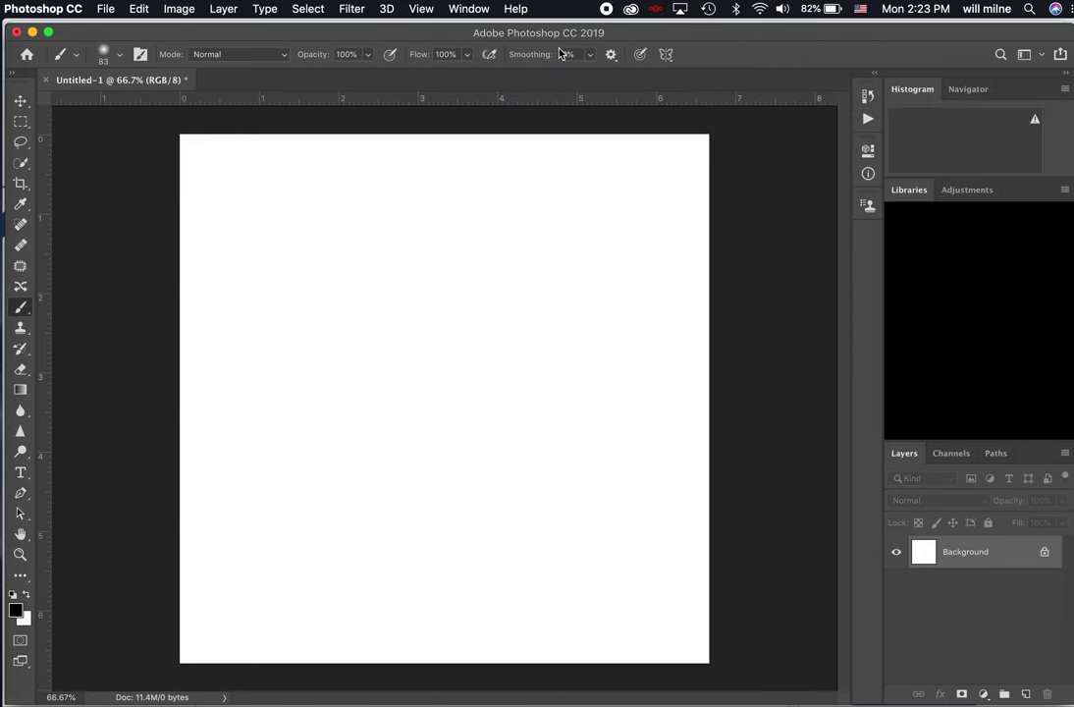
left_click(469, 9)
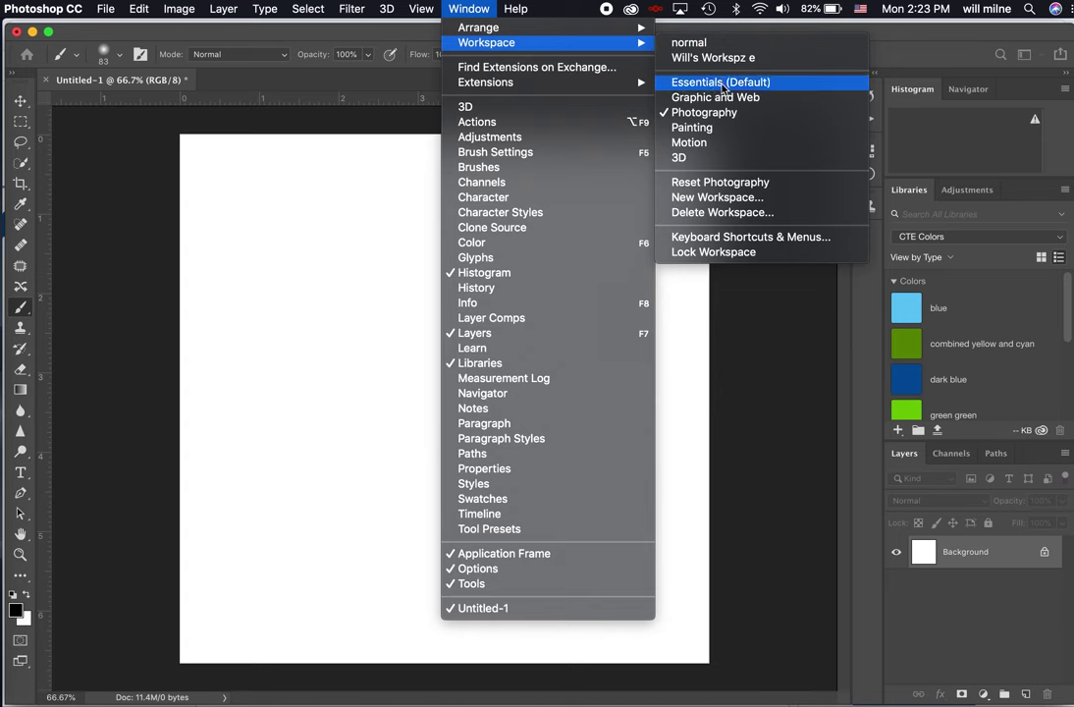
left_click(724, 84)
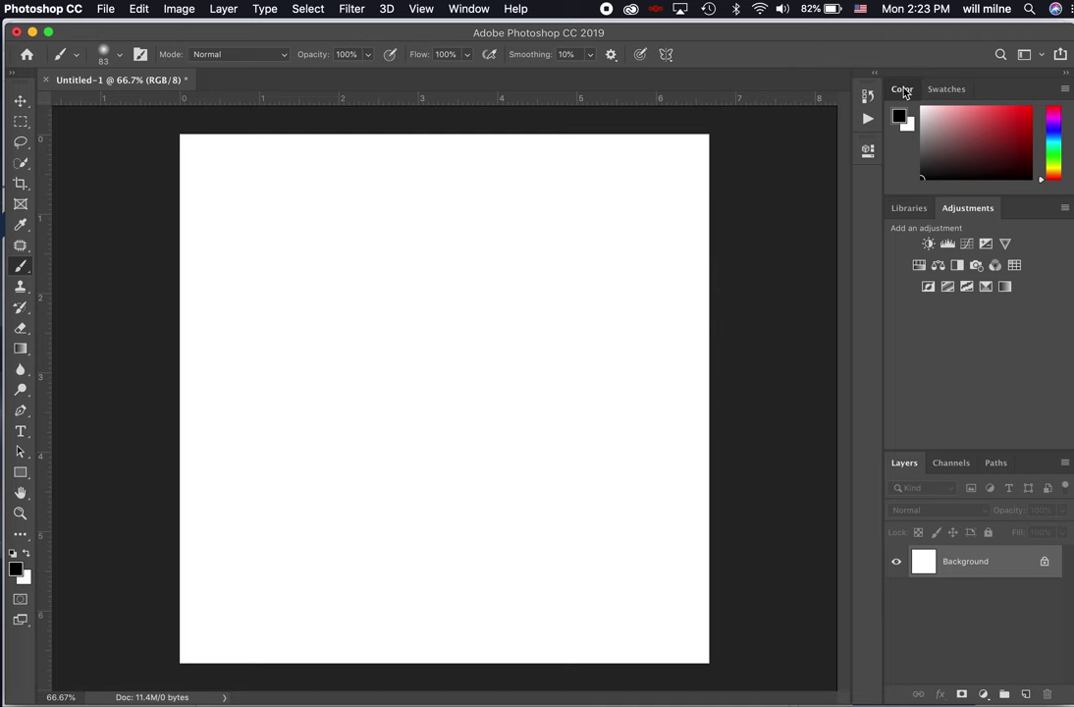
Float the Color and Swatches panels over the canvas and close Swatches
left_click_drag(903, 92, 556, 188)
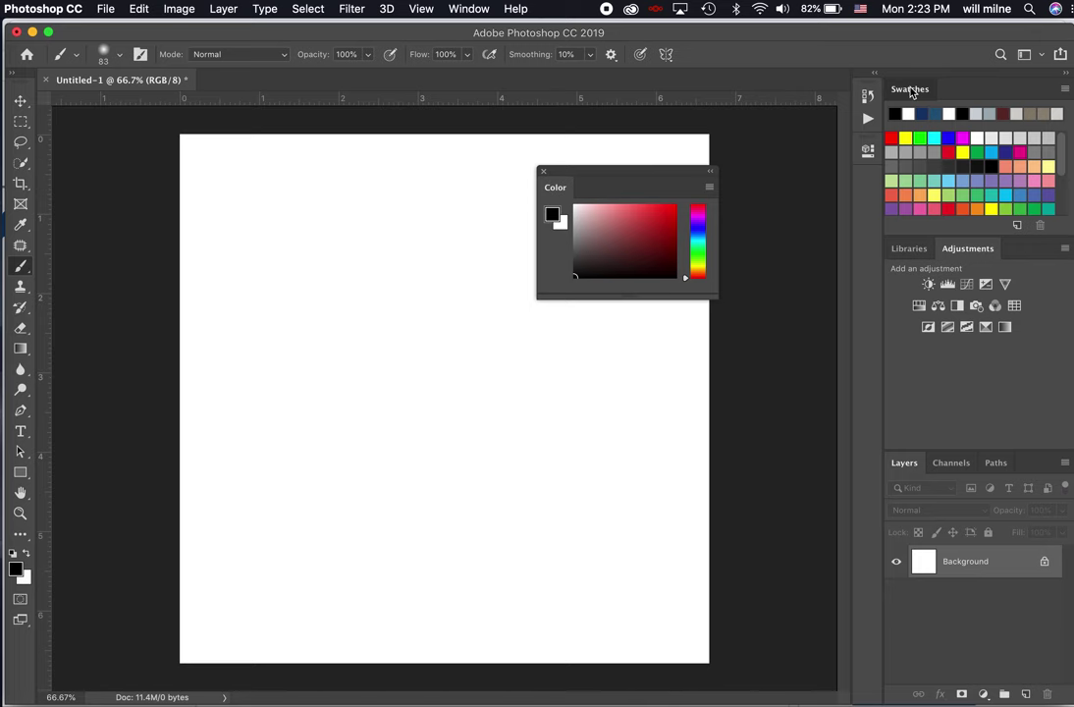
left_click_drag(909, 88, 557, 187)
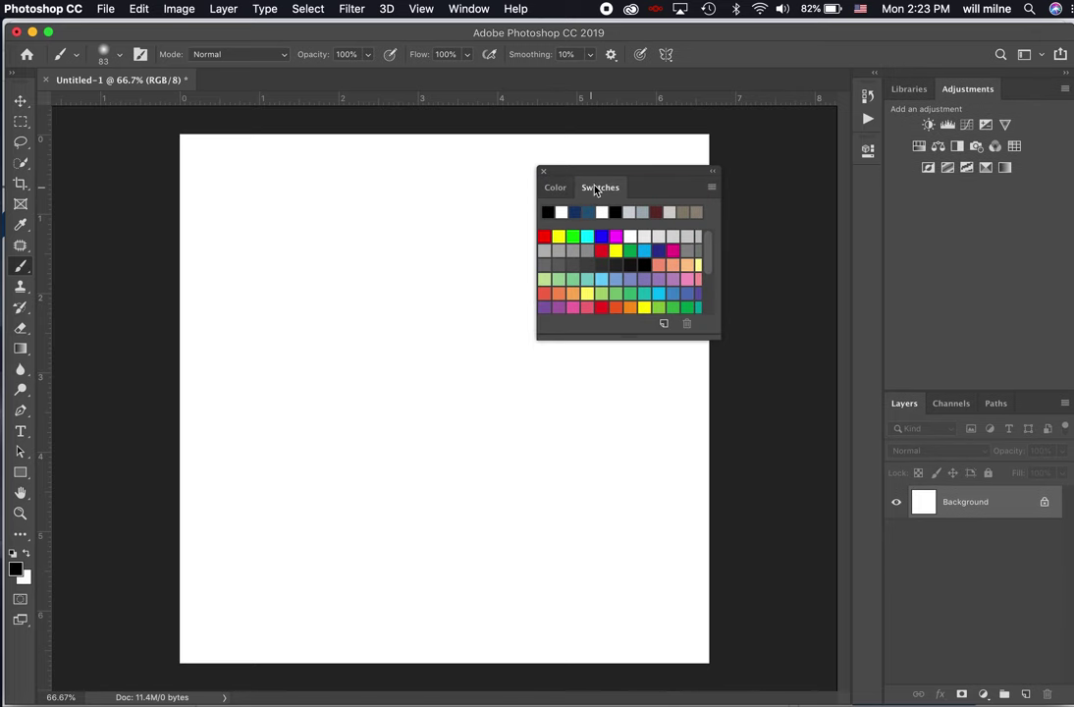
left_click_drag(648, 256, 249, 218)
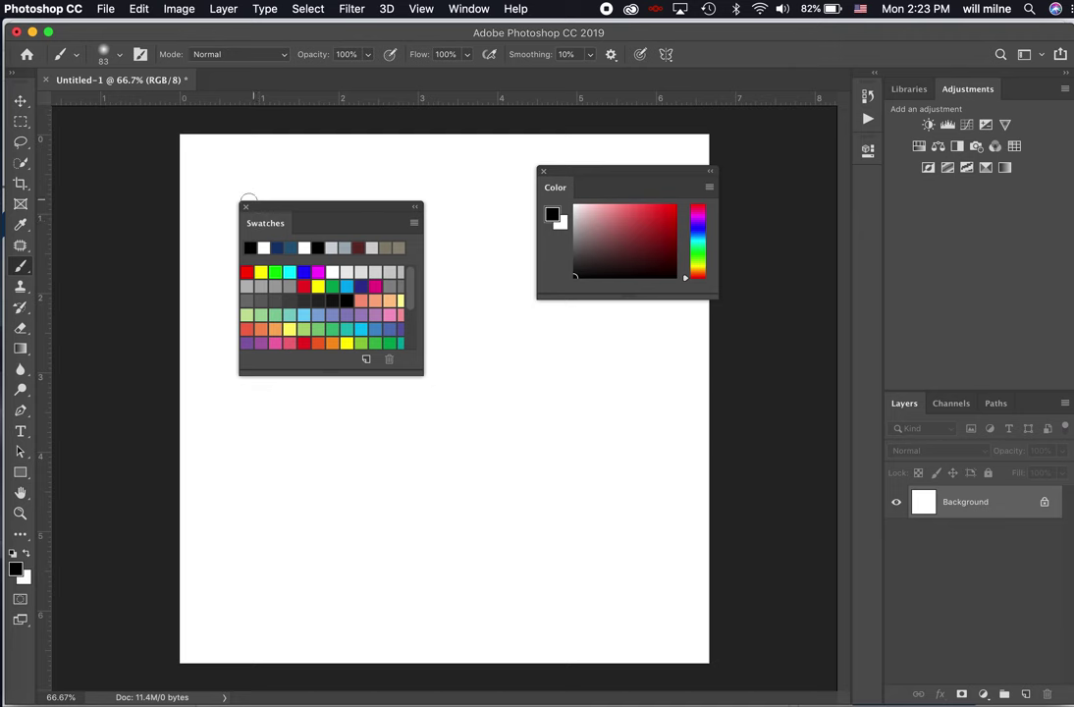
left_click(244, 207)
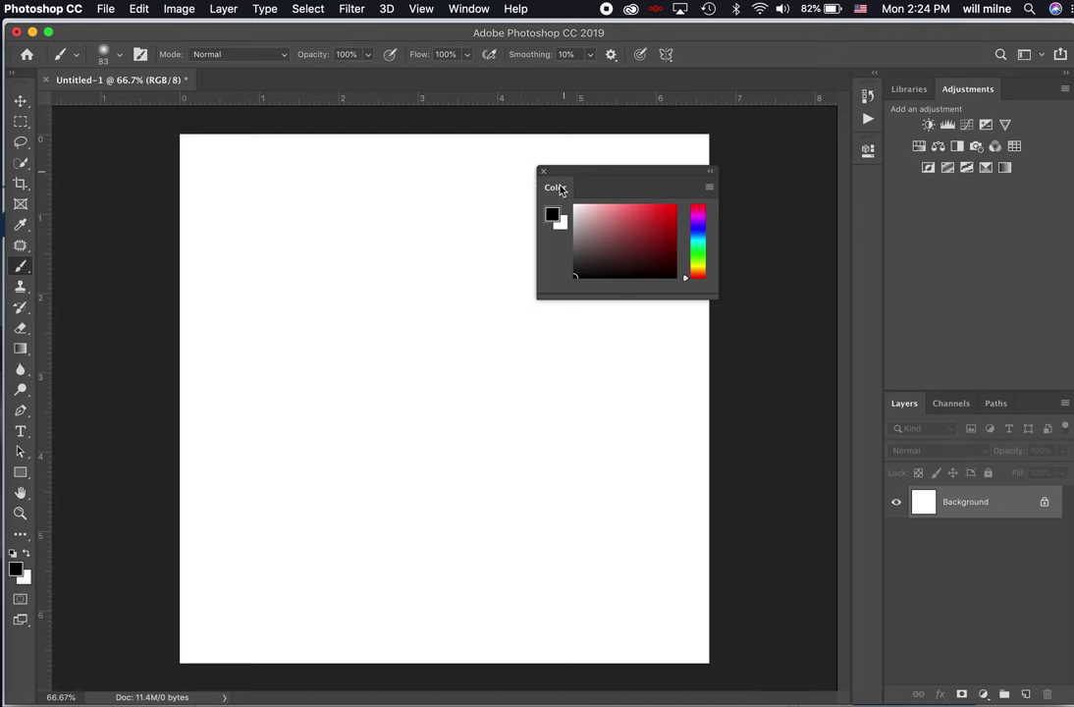
Dock the Color panel into the Libraries and Adjustments group
left_click_drag(558, 192, 919, 98)
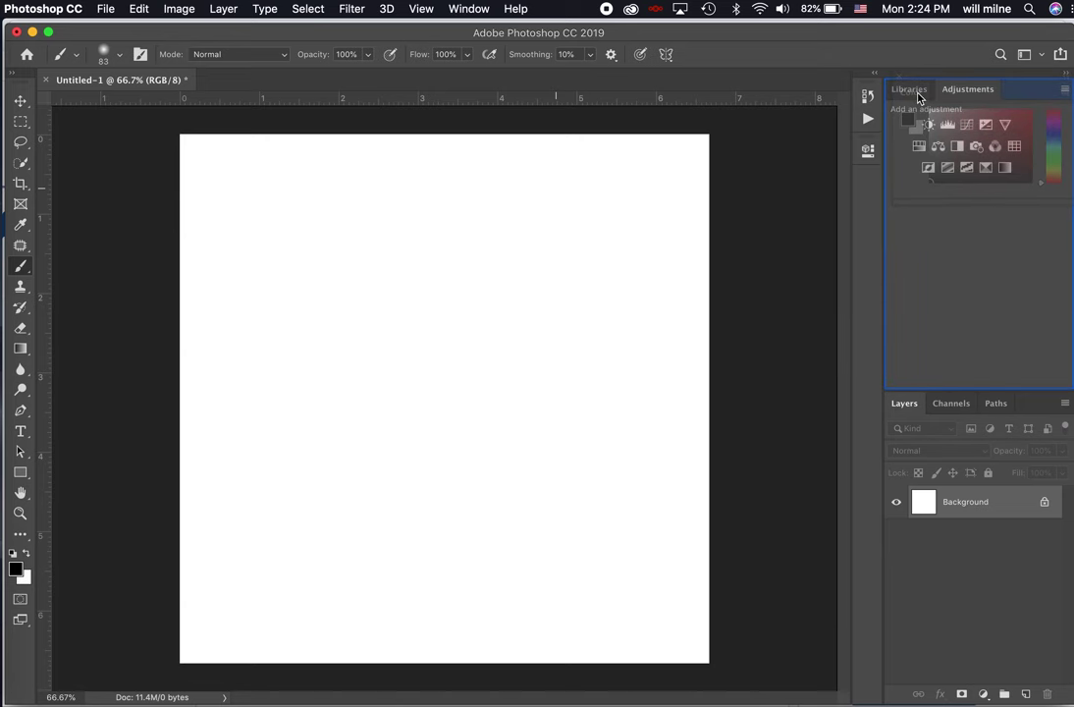
left_click_drag(919, 97, 920, 96)
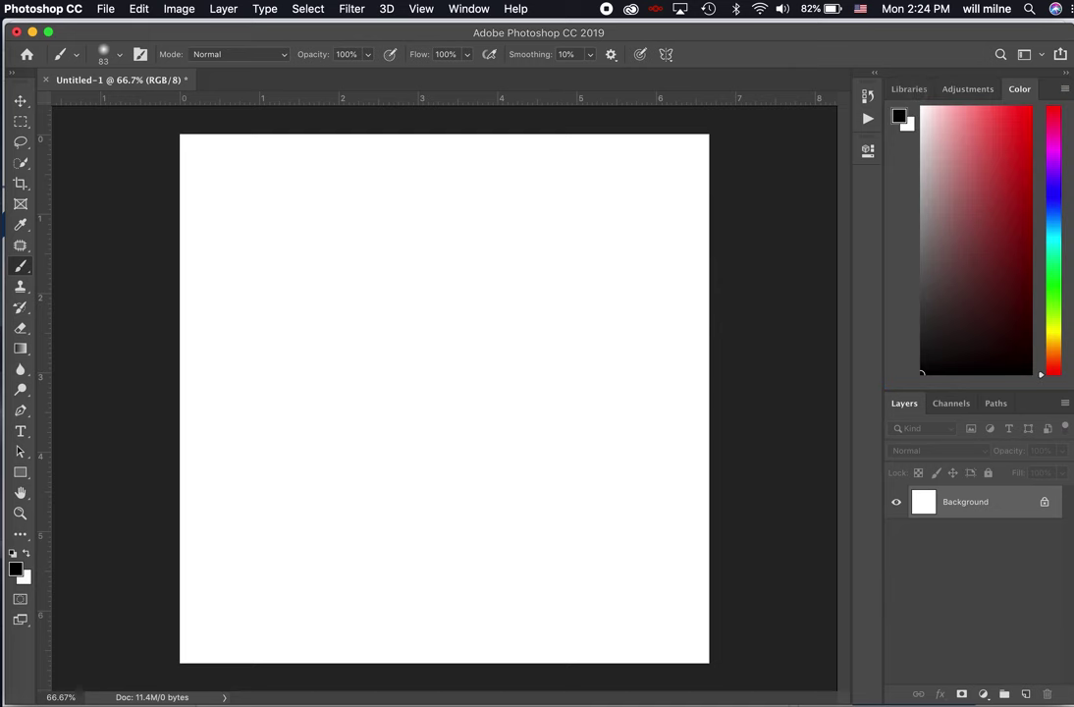
left_click(985, 91)
left_click(908, 89)
Bring the Adjustments tab to the front of the Libraries/Color panel group
left_click(975, 90)
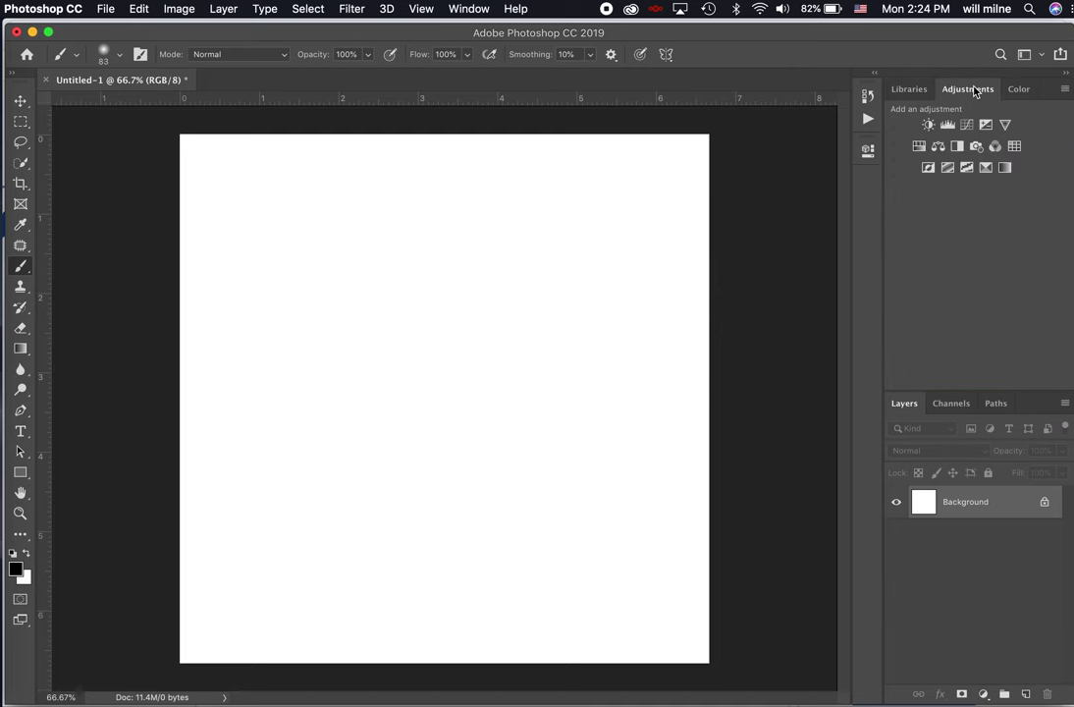
Add several new layers, then delete Layers 2–8, keeping Layer 1 above Background
left_click(1027, 695)
left_click(1027, 695)
left_click(1028, 695)
left_click(1028, 695)
left_click(1028, 695)
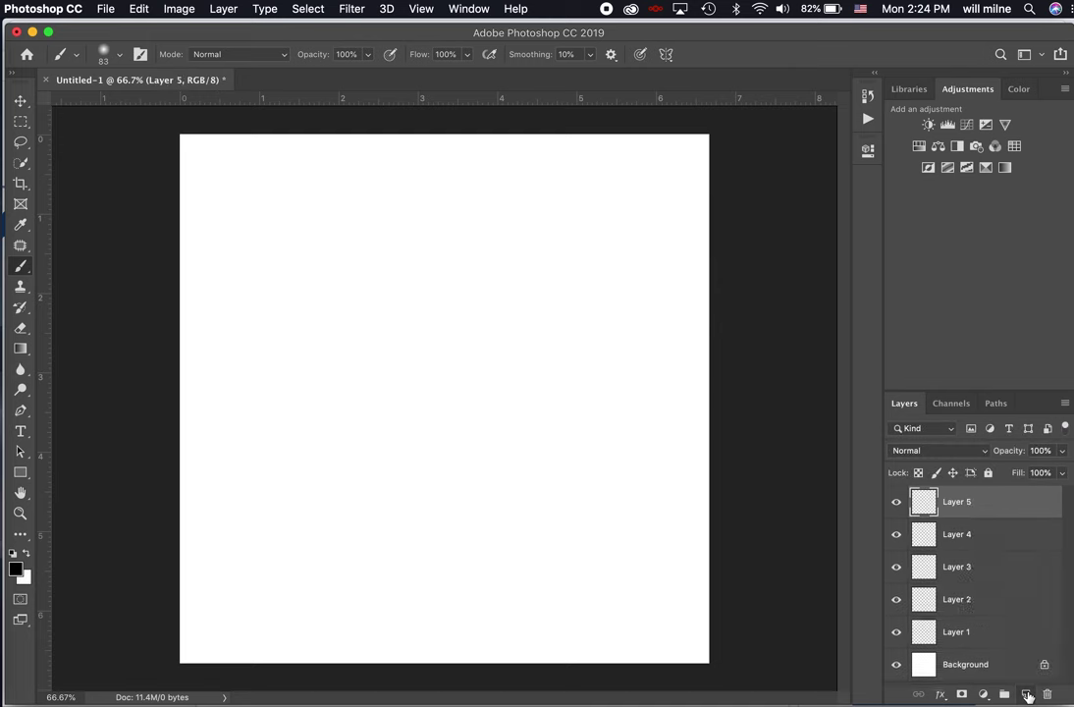
left_click(1028, 695)
left_click(1028, 695)
left_click(1027, 695)
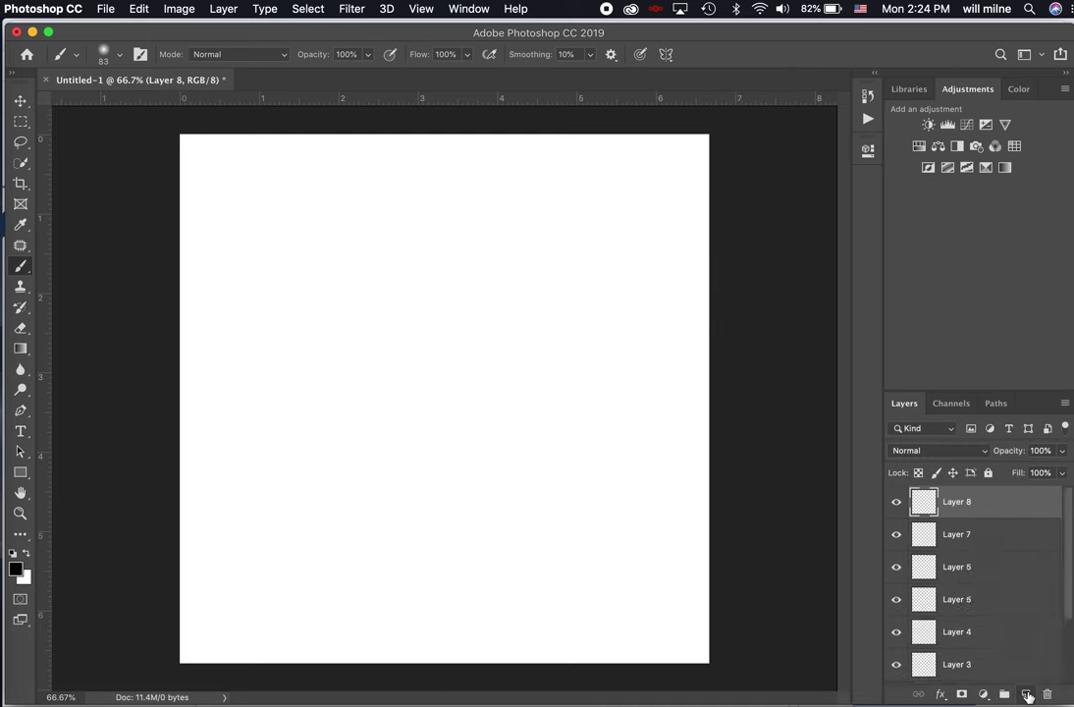
scroll(972, 547, "down", 3)
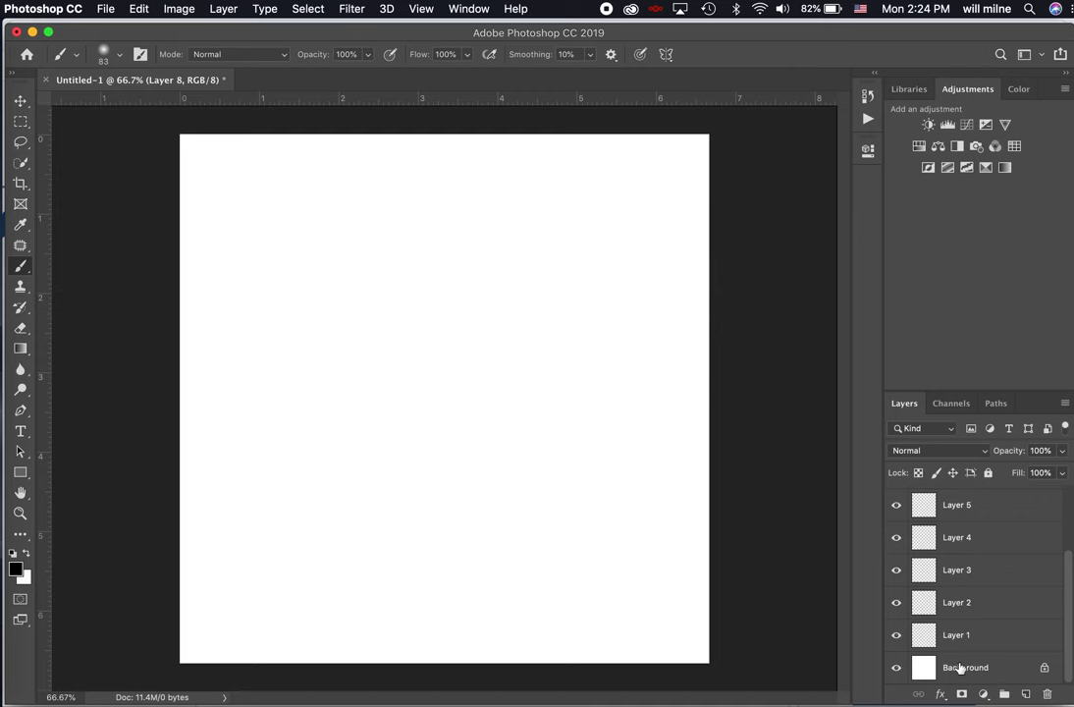
left_click(975, 604, "shift")
left_click_drag(975, 604, 1045, 694)
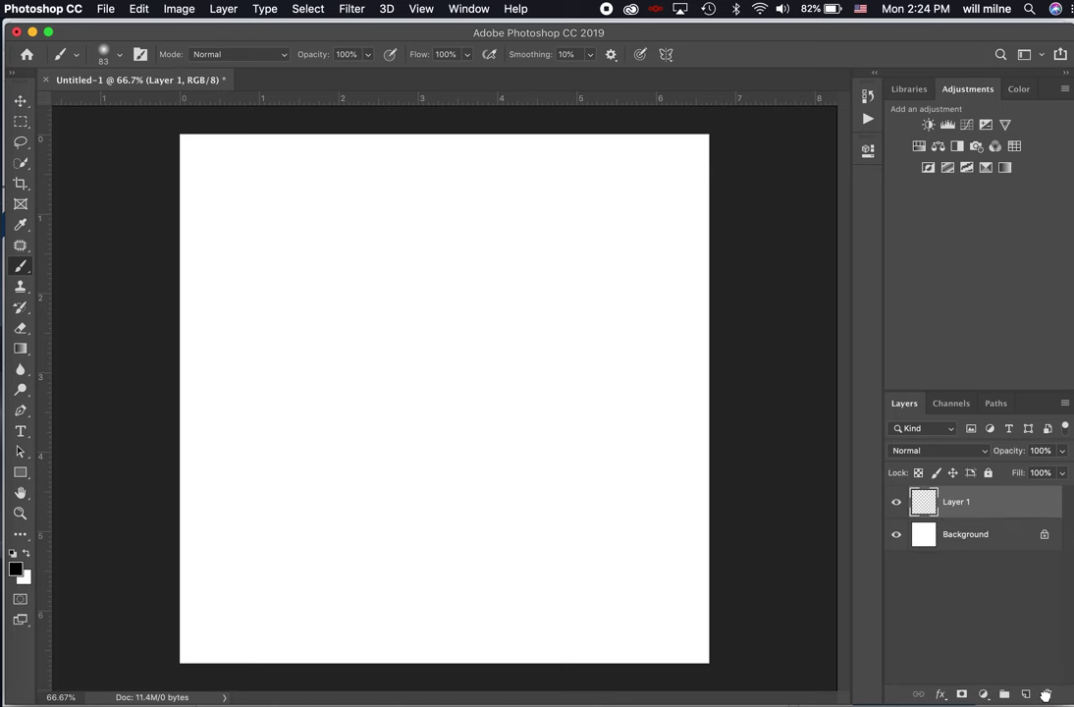
Unlock Background into Layer 0, check its context menu, then make Layer 1 active
left_click(1043, 536)
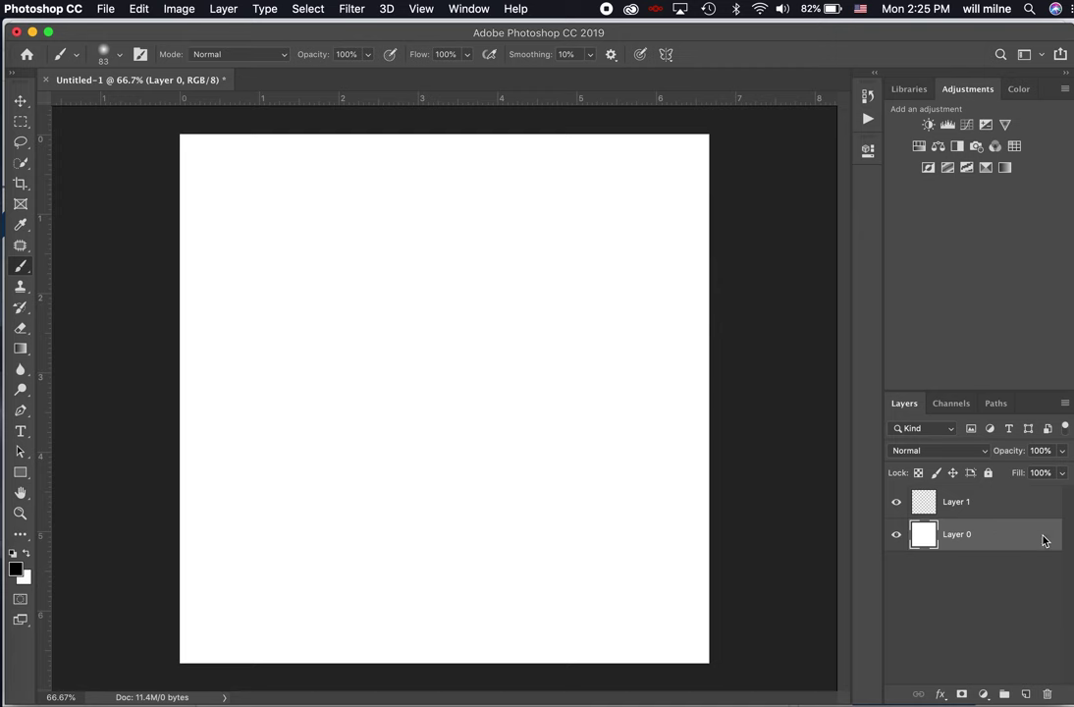
right_click(1043, 540)
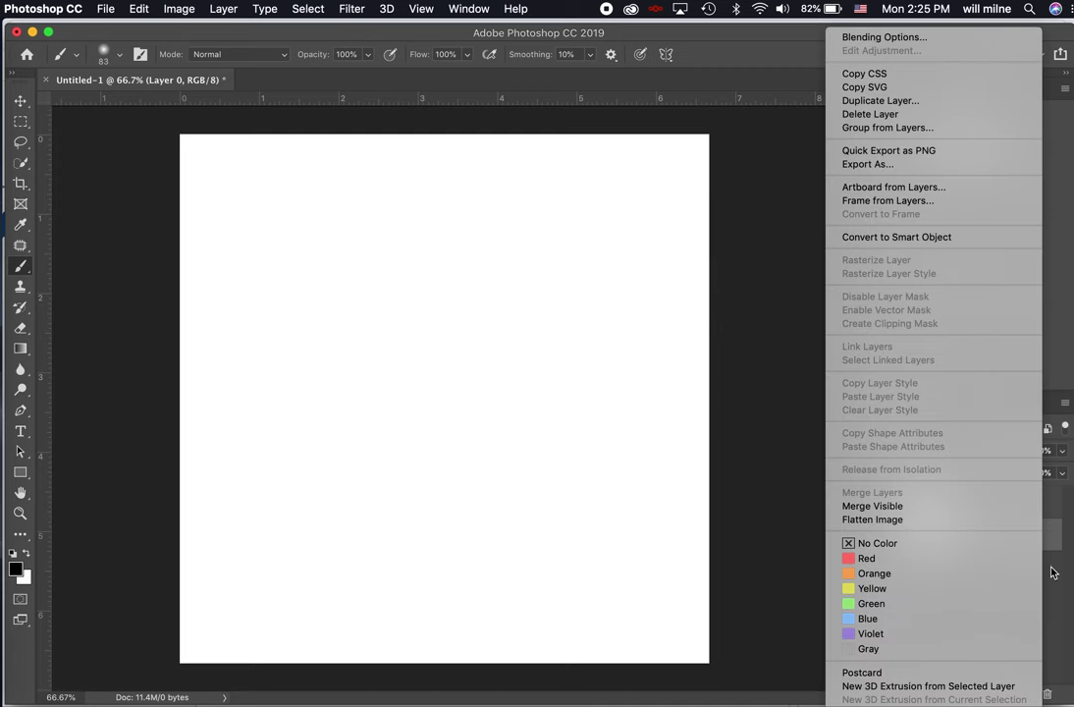
key("Escape")
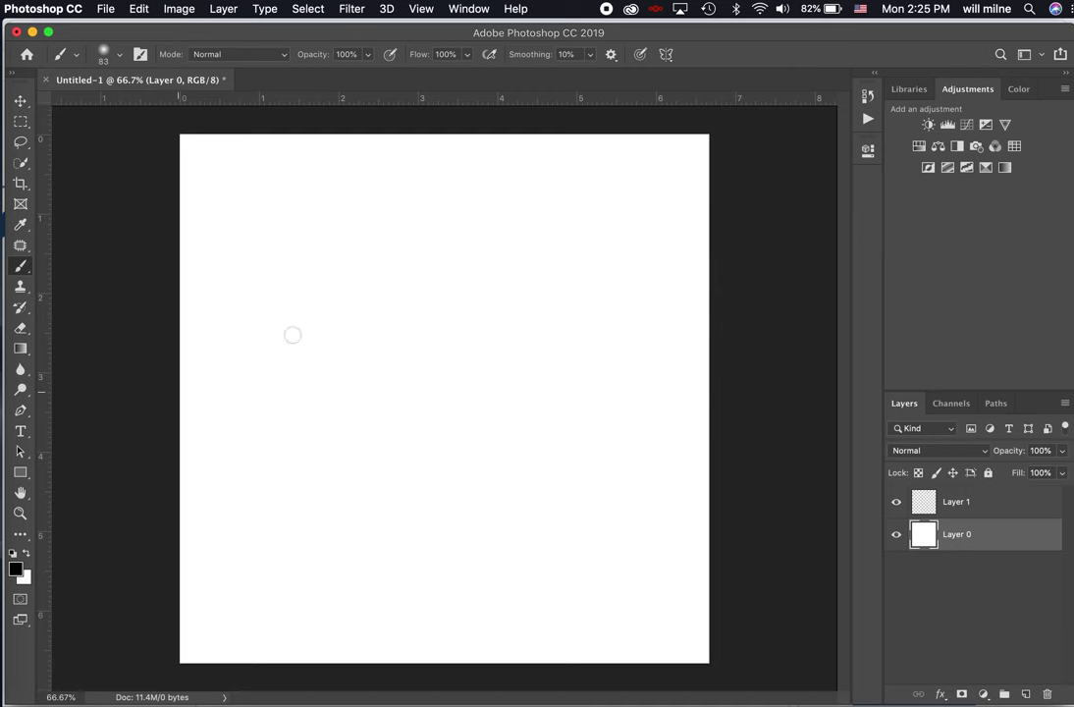
left_click(995, 512)
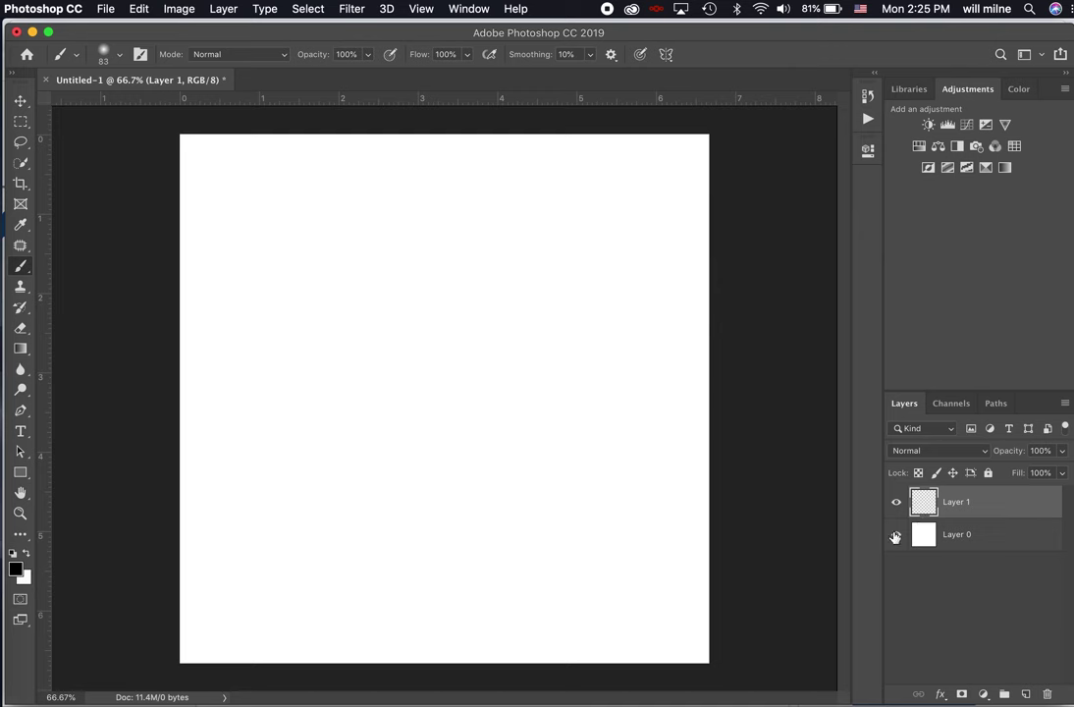
left_click(944, 540)
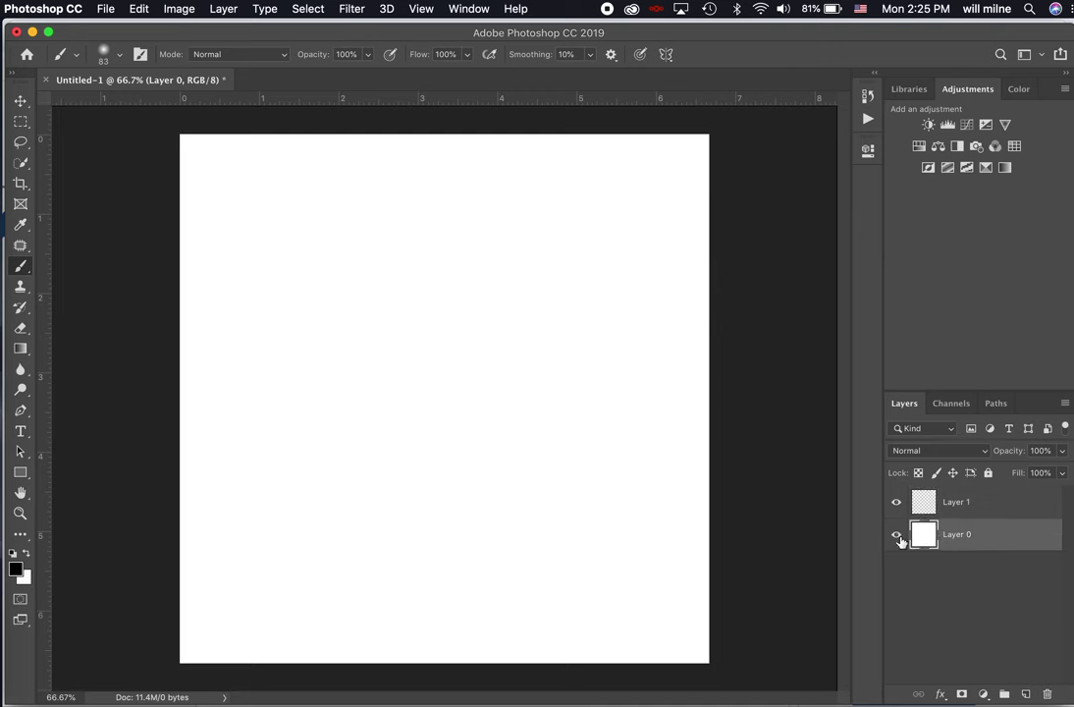
left_click(896, 537)
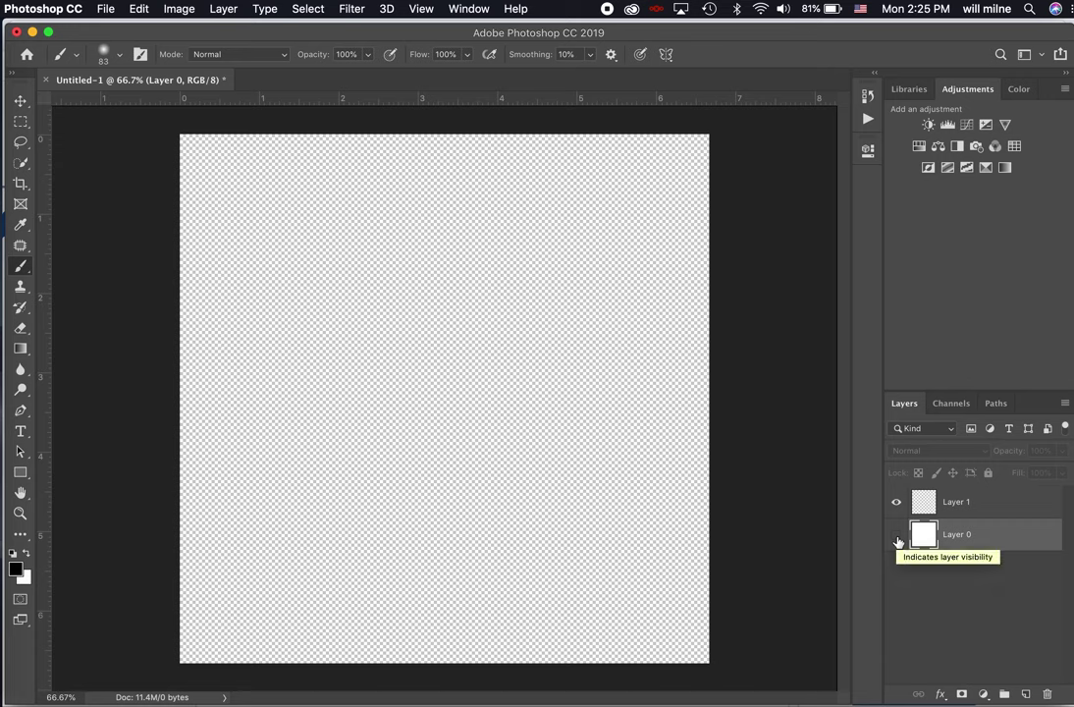
left_click(968, 502)
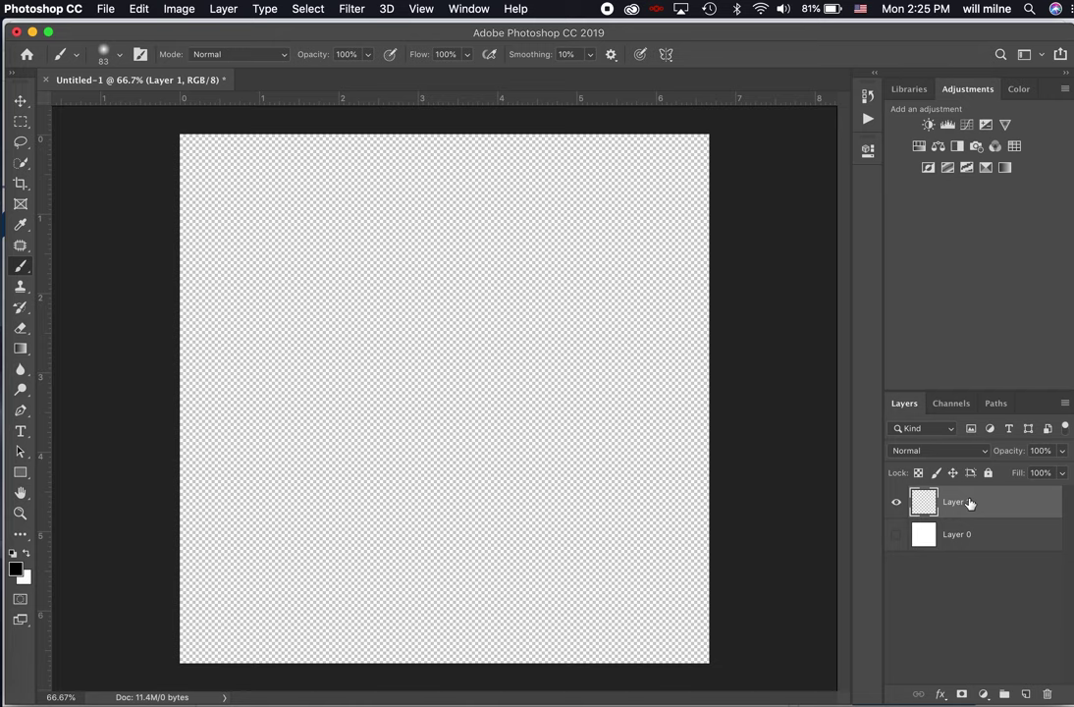
left_click(896, 537)
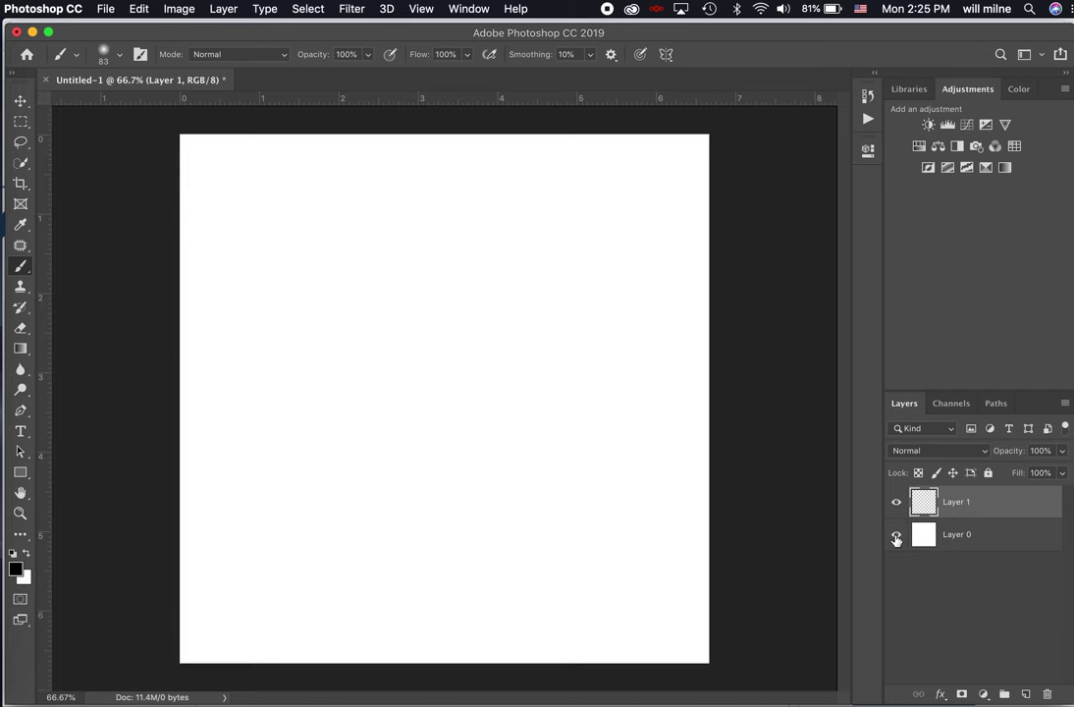